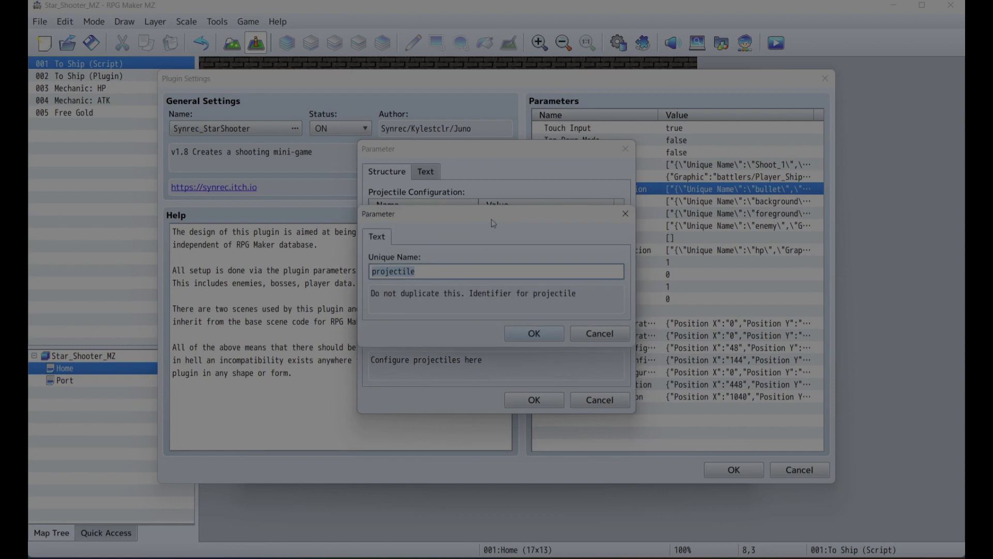
Set the projectile configuration's unique name to bullet_zig and open a new entry in its Projectiles list.
text(bullet_zig)
click(534, 334)
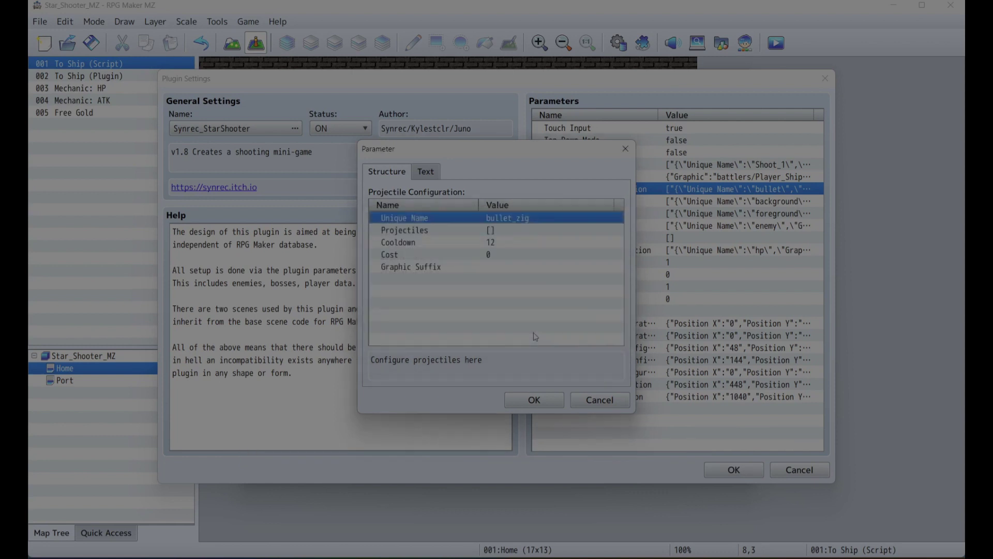
click(436, 235)
double_click(438, 237)
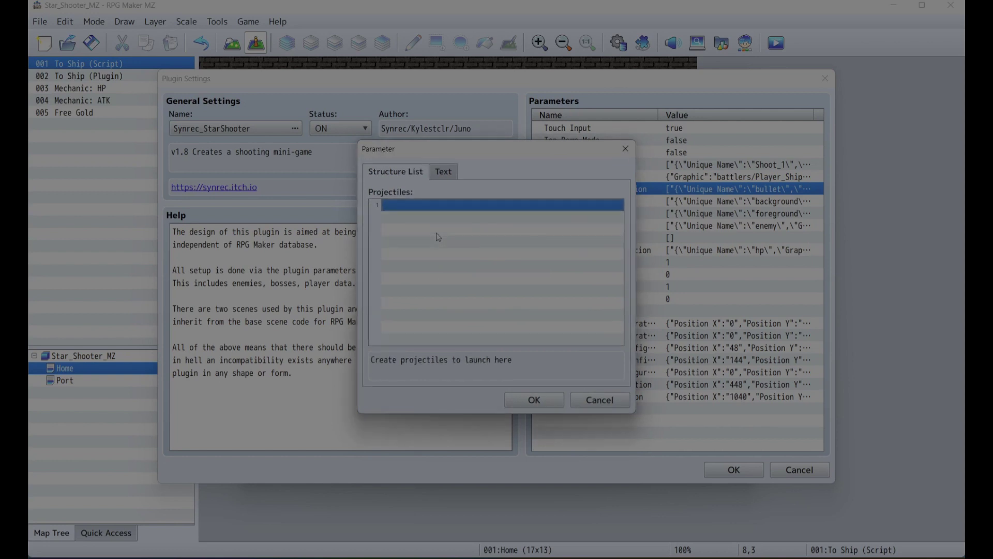
double_click(434, 204)
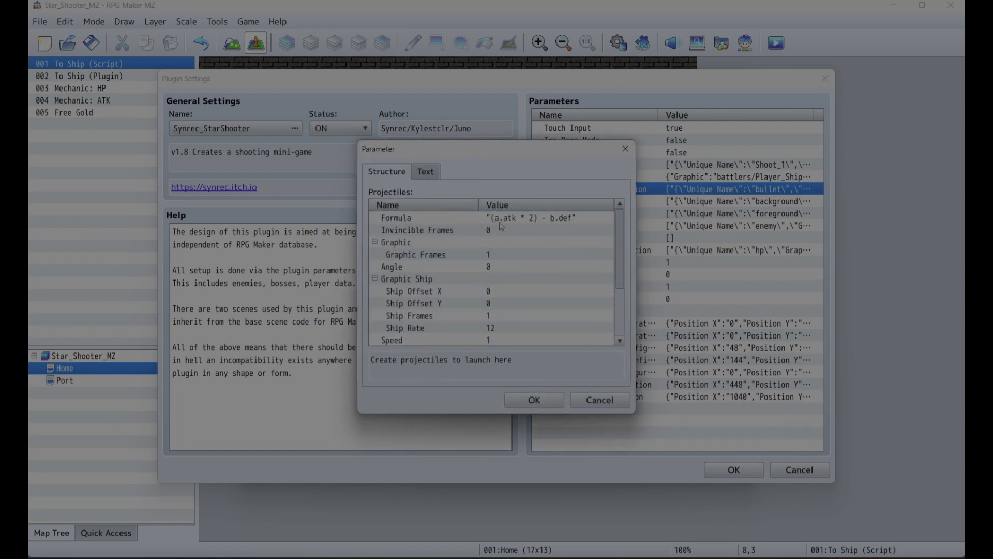
Set the new projectile's graphic to projectiles/energy_bullet.
click(434, 245)
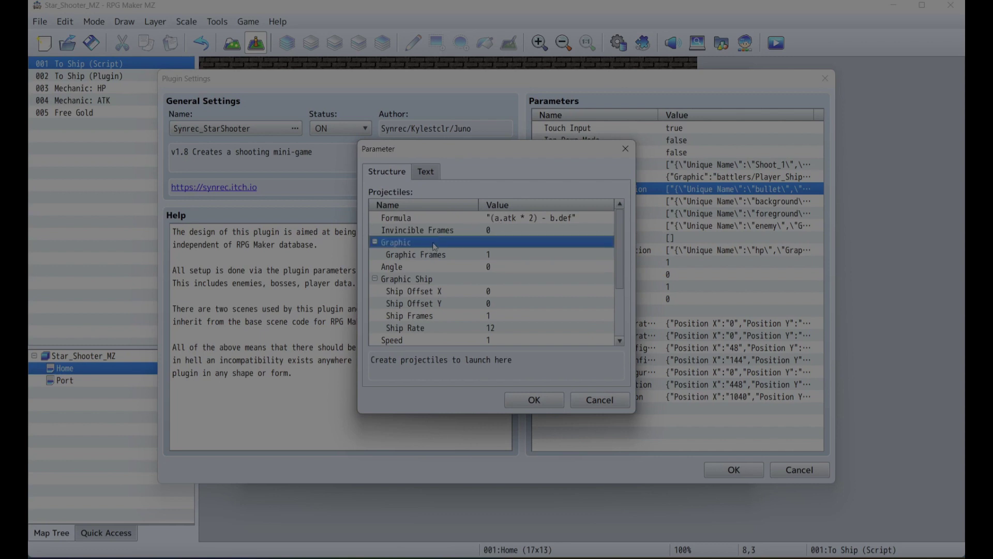
double_click(435, 246)
click(486, 273)
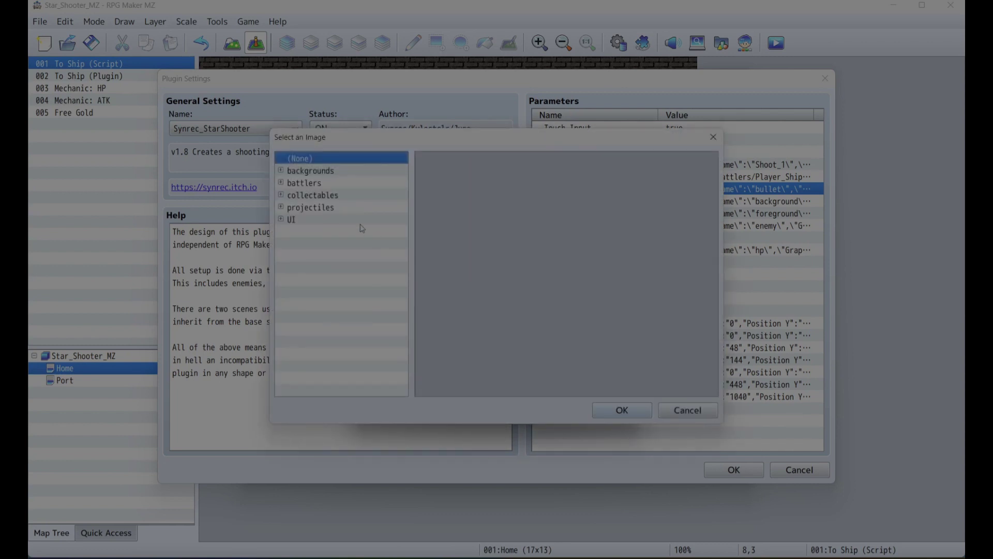
double_click(287, 207)
click(325, 221)
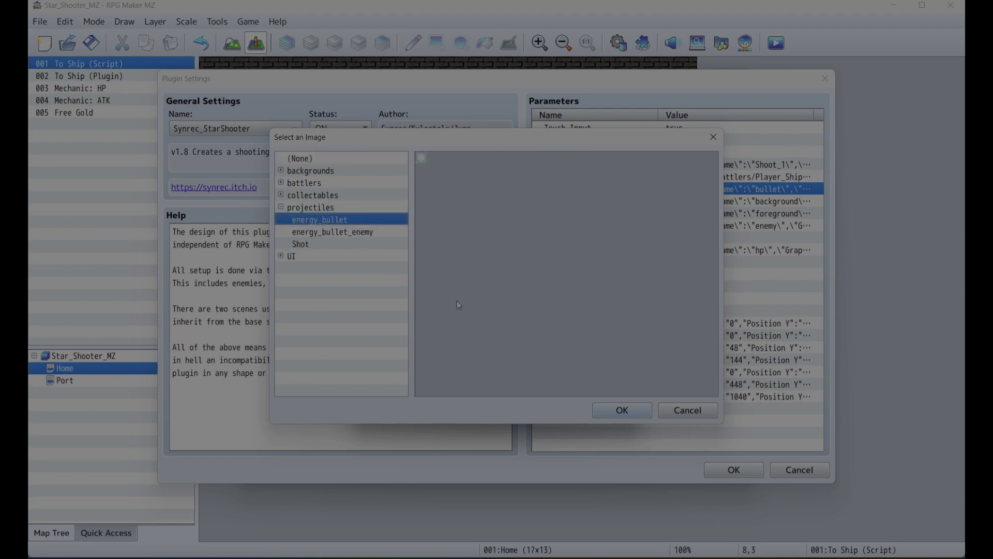
click(620, 409)
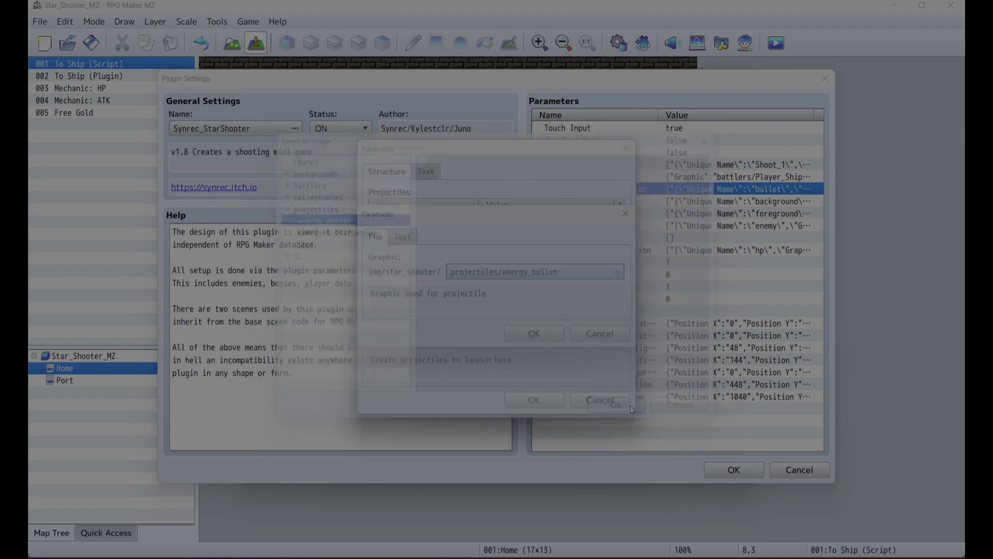
click(536, 336)
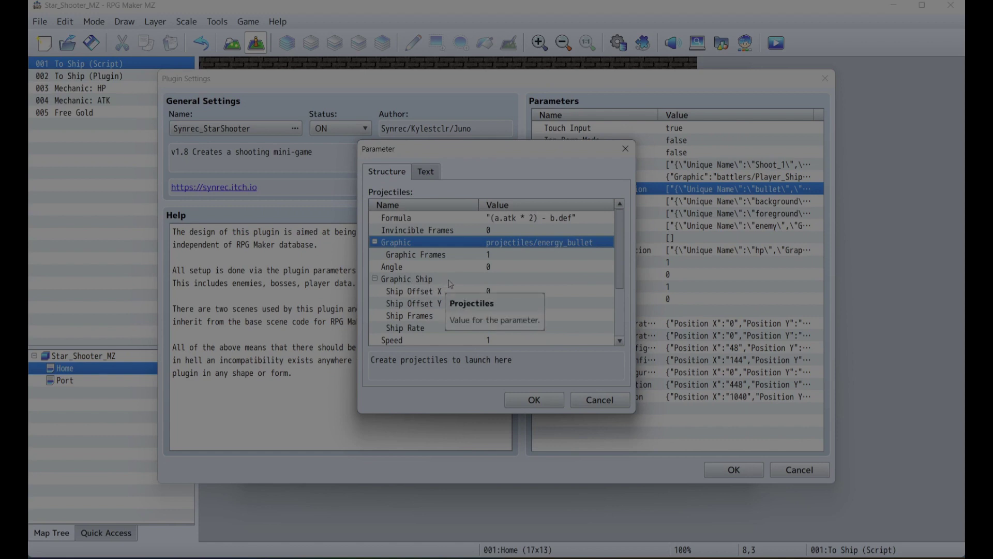
Set the projectile's speed to 0 and its duration to 480.
scroll(454, 288, down, 1)
double_click(423, 316)
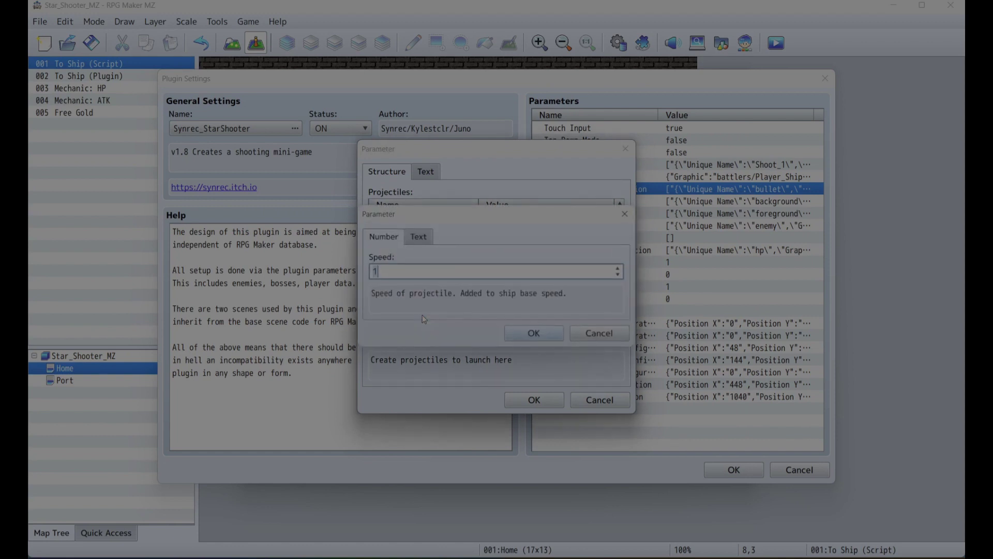
text(0)
click(514, 331)
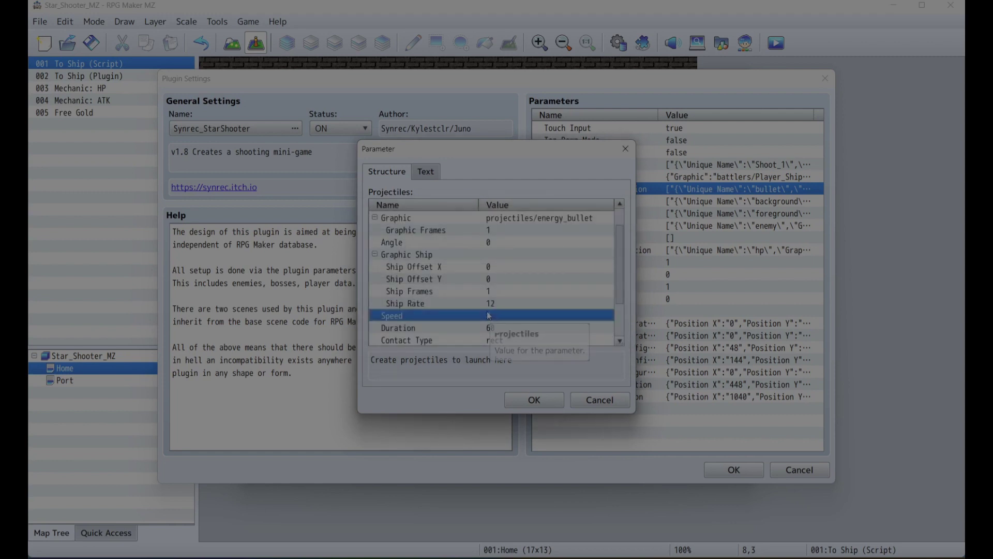
scroll(501, 294, down, 1)
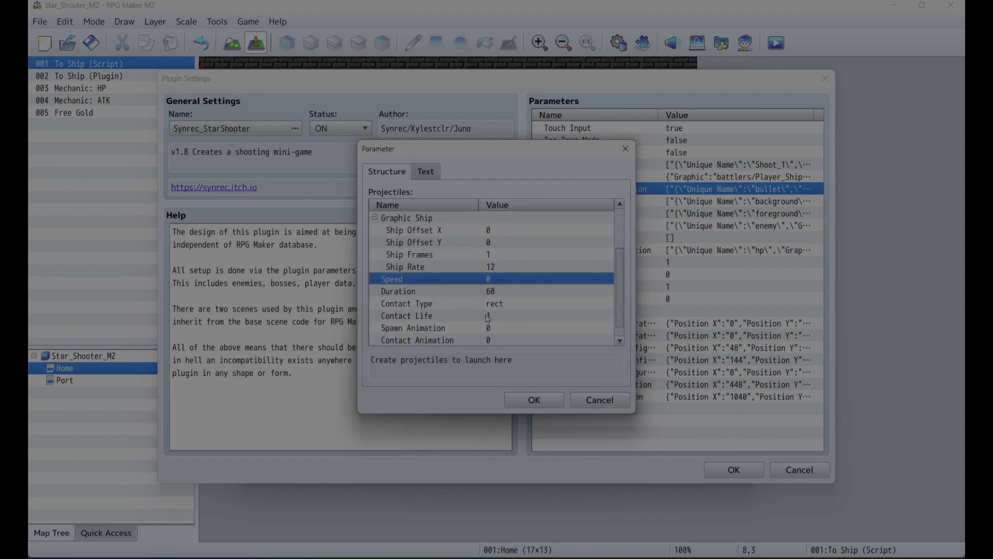
double_click(480, 296)
text(480)
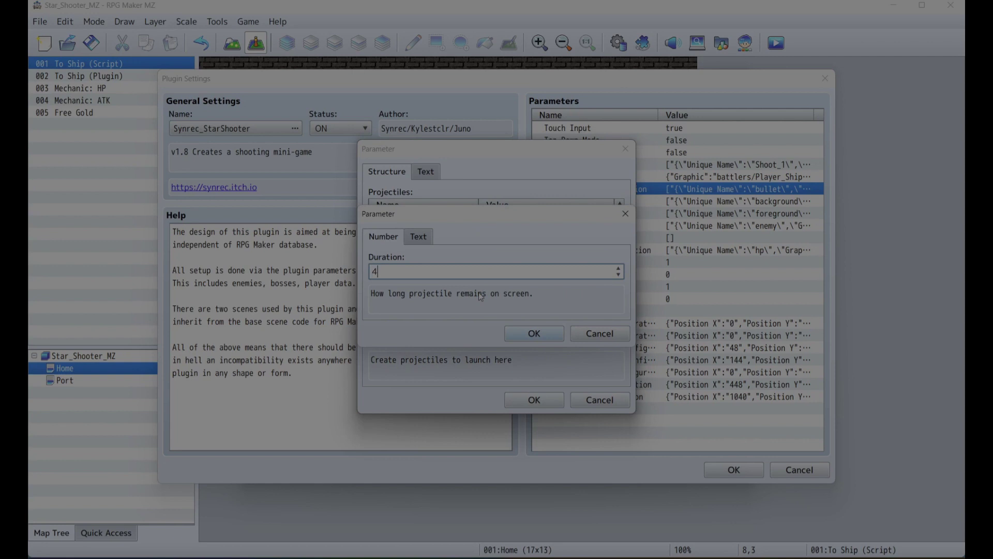
click(530, 335)
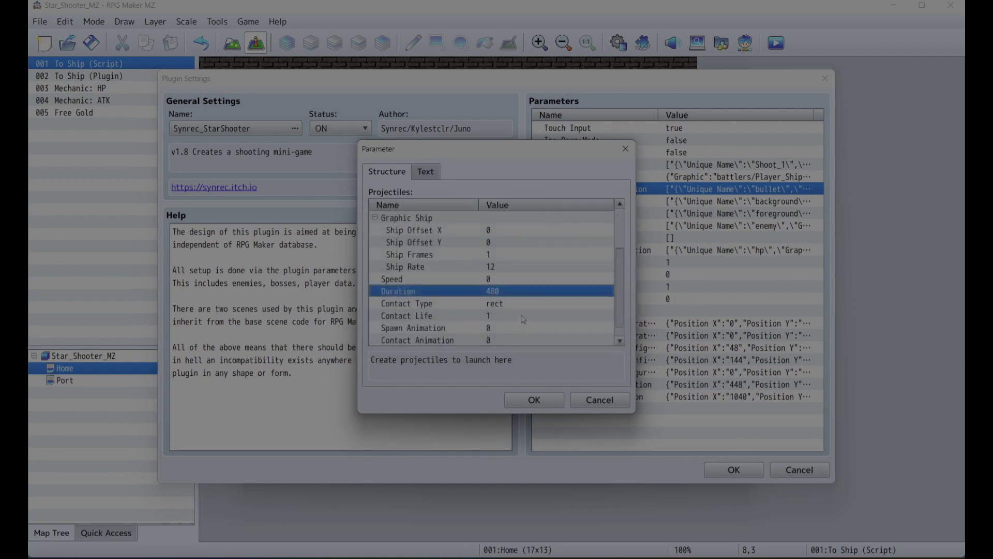
Set the projectile's contact animation to 0002 Hit Effect.
scroll(507, 306, down, 1)
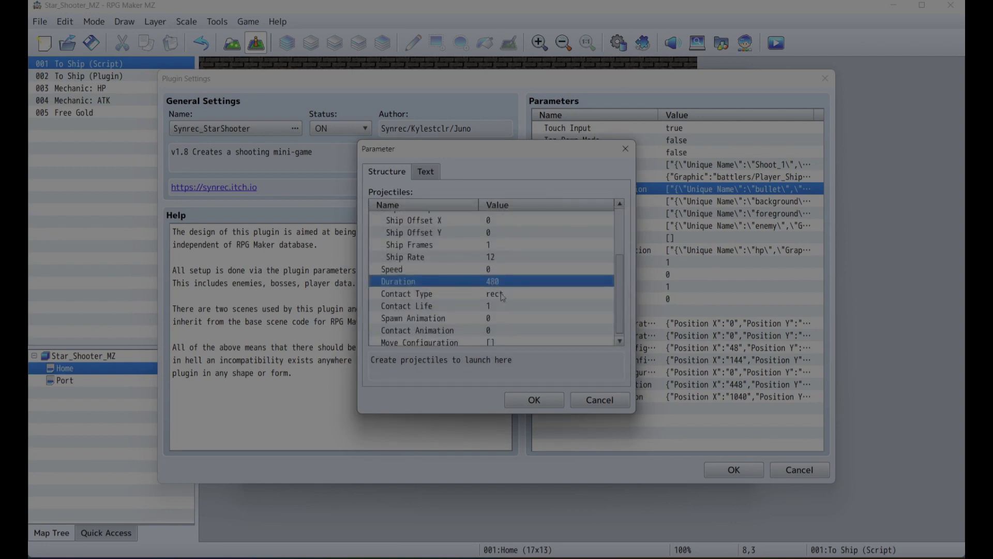
double_click(492, 318)
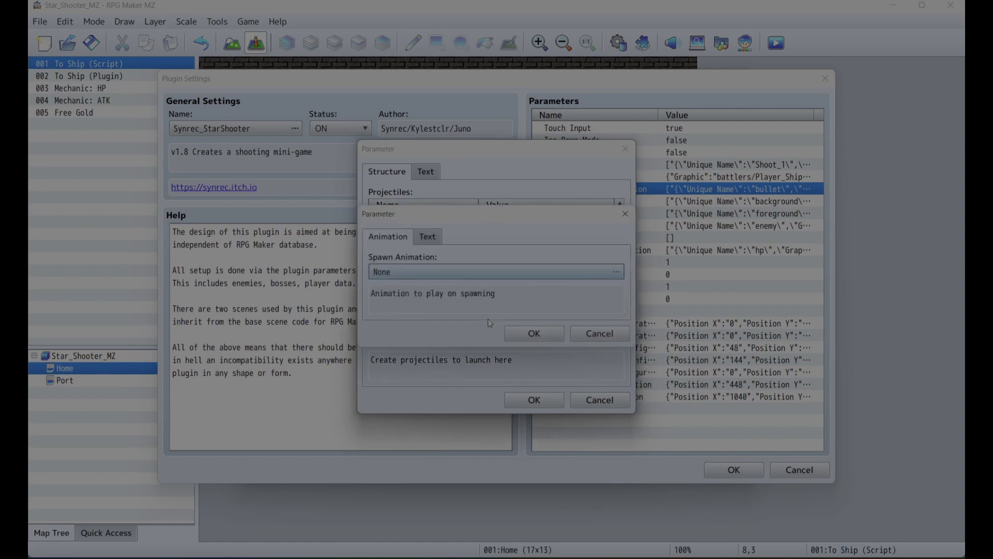
click(595, 332)
double_click(454, 331)
double_click(445, 268)
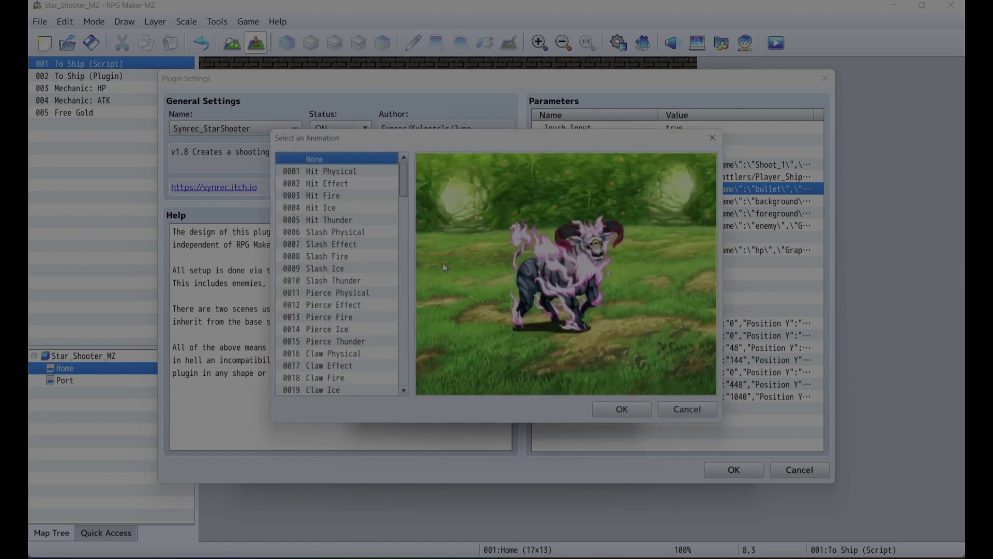
click(323, 183)
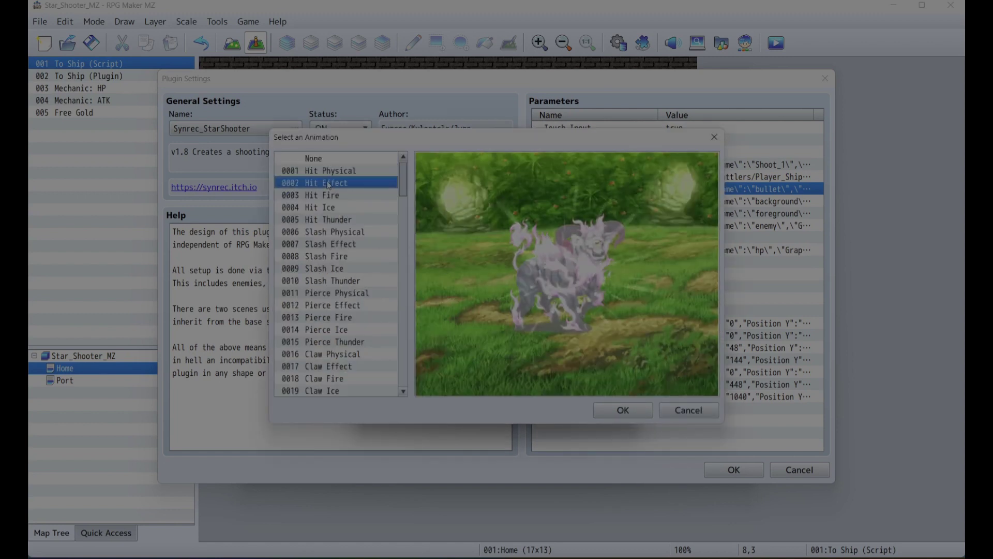
click(624, 413)
click(534, 333)
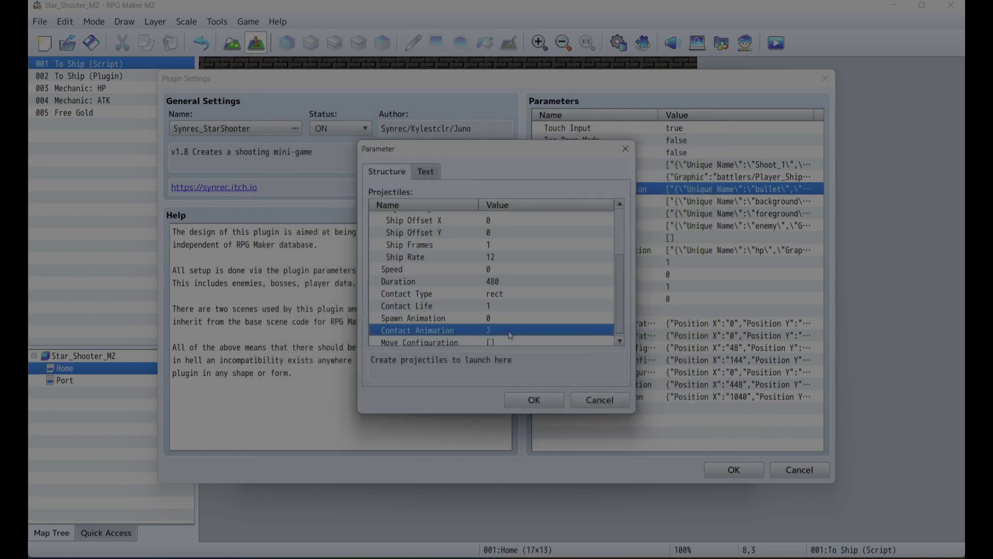
Add a first Move Configuration entry to the projectile with type Angular and a duration of 2 frames.
double_click(479, 340)
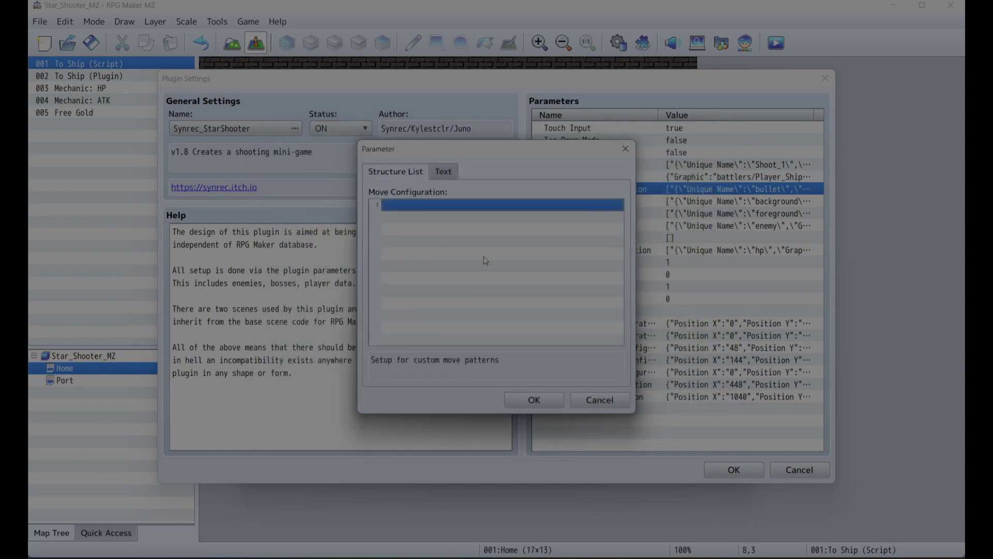
double_click(487, 210)
double_click(495, 219)
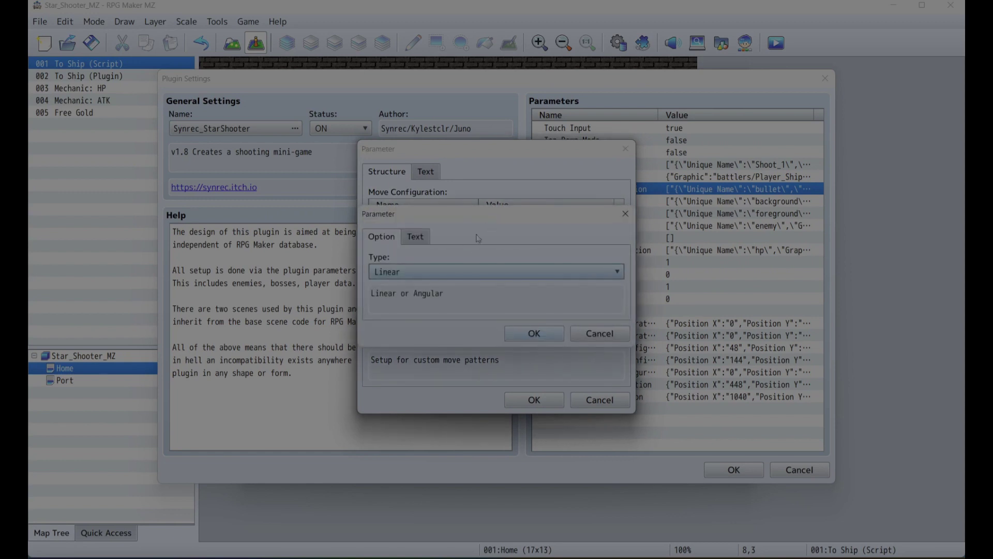
click(439, 271)
click(439, 300)
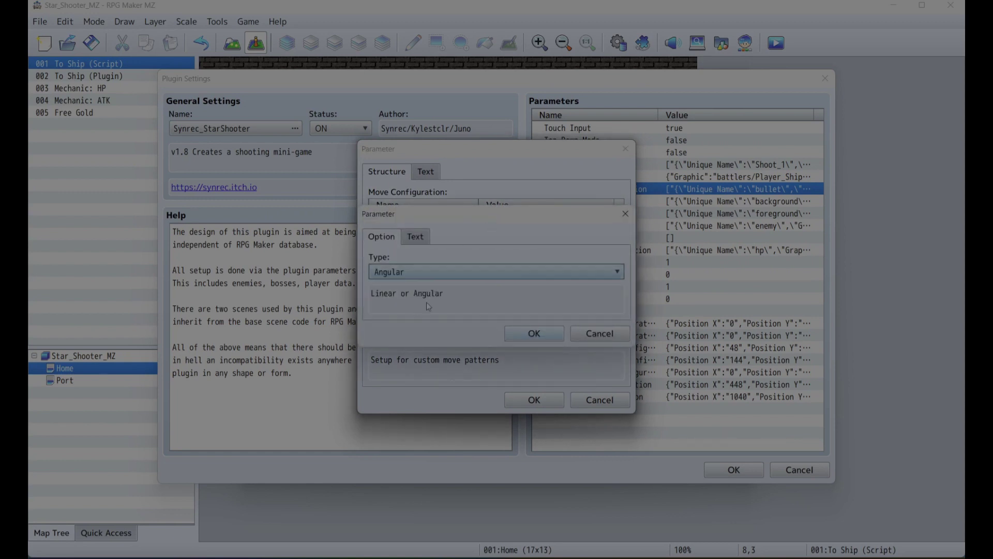
click(534, 333)
double_click(489, 230)
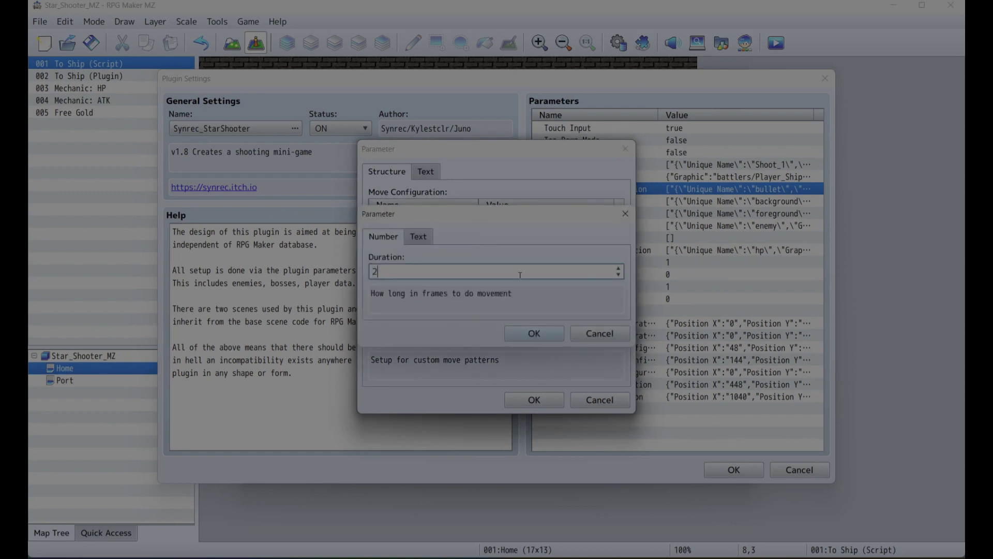
click(538, 332)
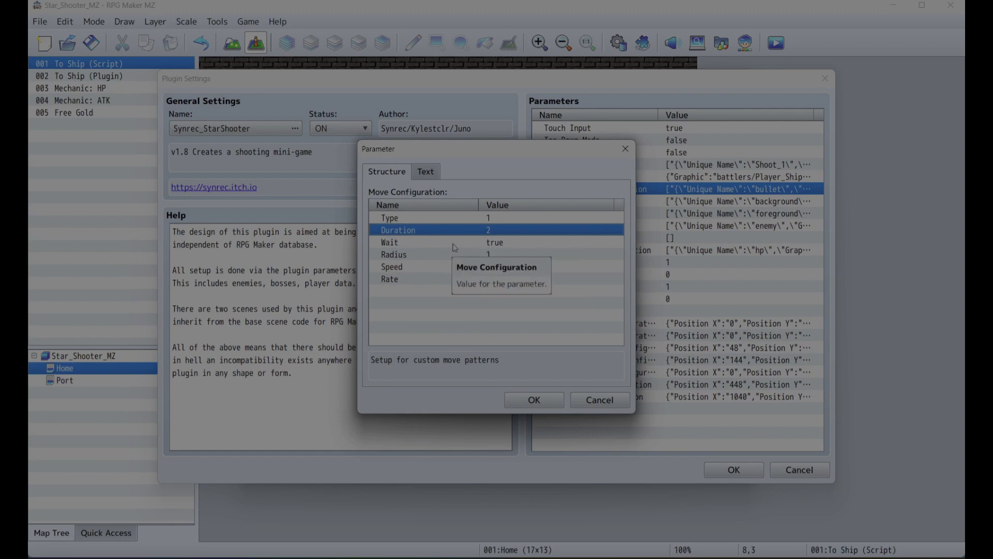
Set the angular movement's radius to the text expression Math.PI * 0.25.
click(491, 244)
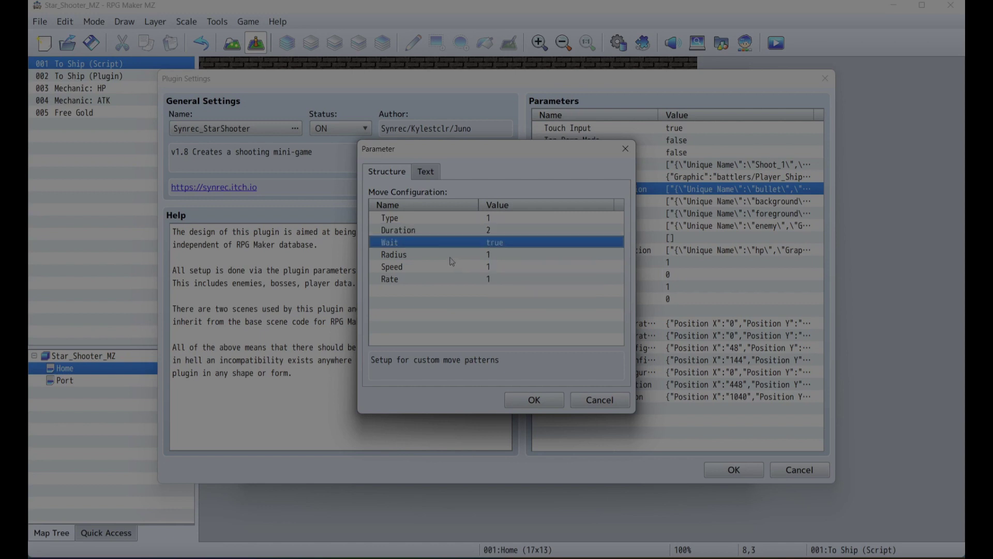
double_click(452, 254)
click(418, 239)
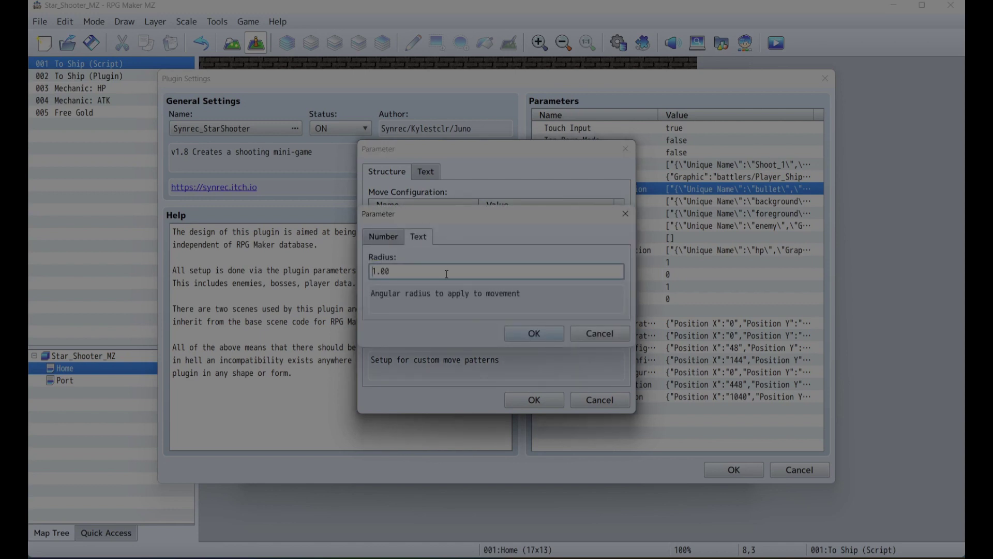
click(589, 332)
right_click(464, 254)
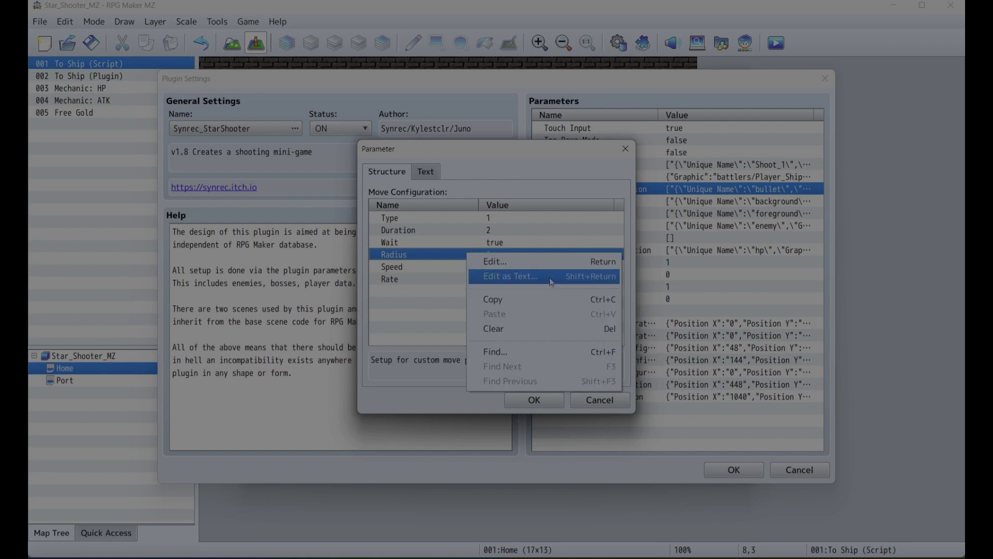
click(529, 276)
text(Ma)
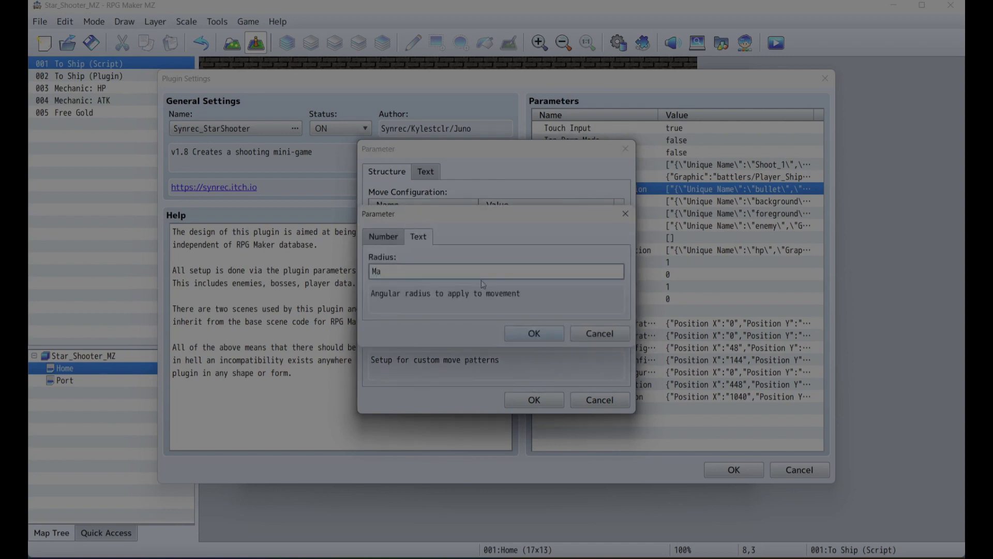
text(th.PI * 0.25)
click(519, 336)
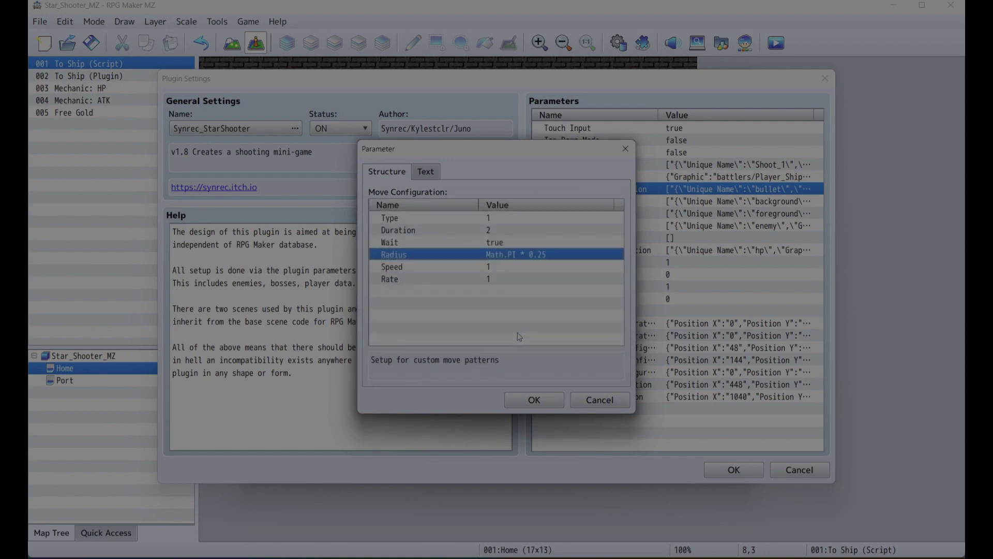
Set the angular movement's speed to 6 and save it to the Move Configuration list.
double_click(481, 266)
text(6)
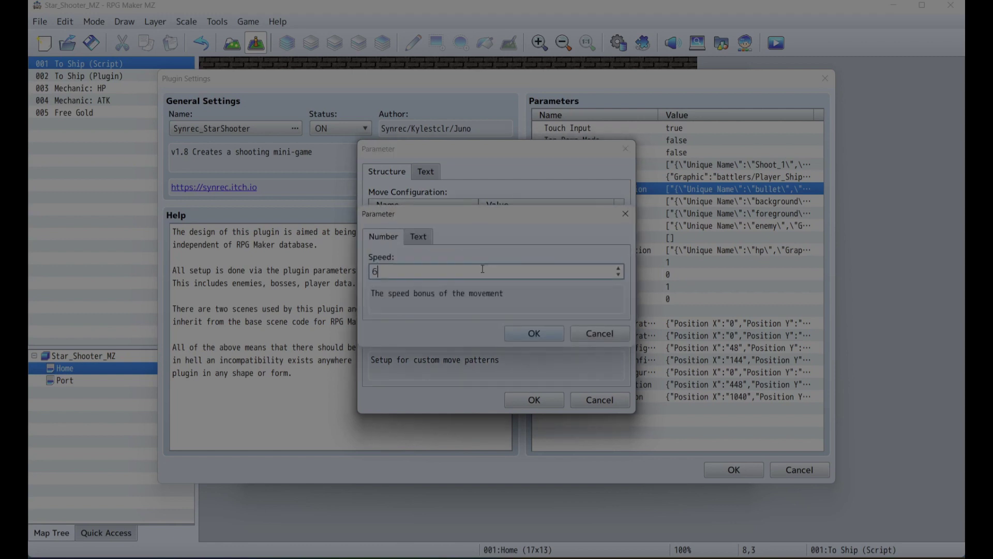
click(534, 334)
click(534, 399)
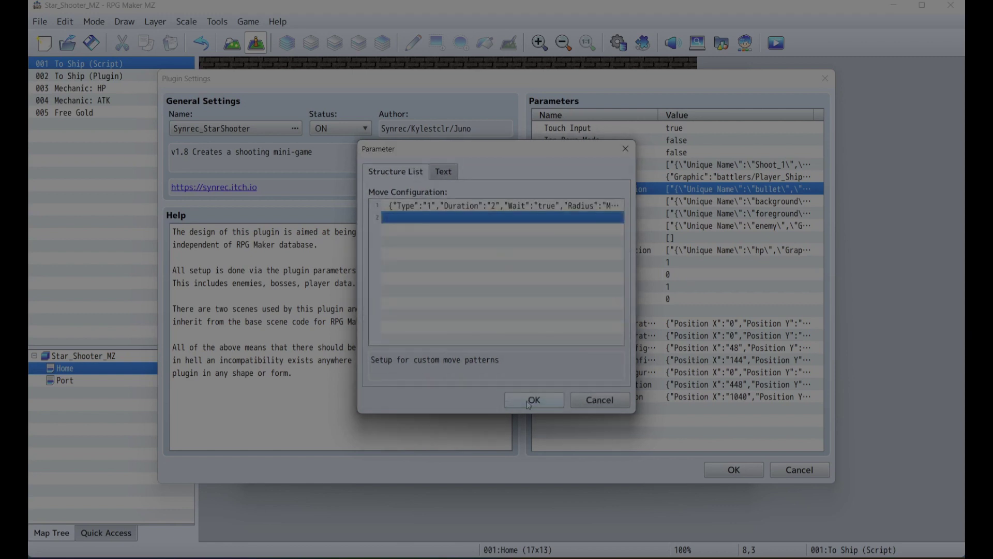
Add a second Move Configuration entry with speed 12, keeping the default linear type and other values.
double_click(485, 219)
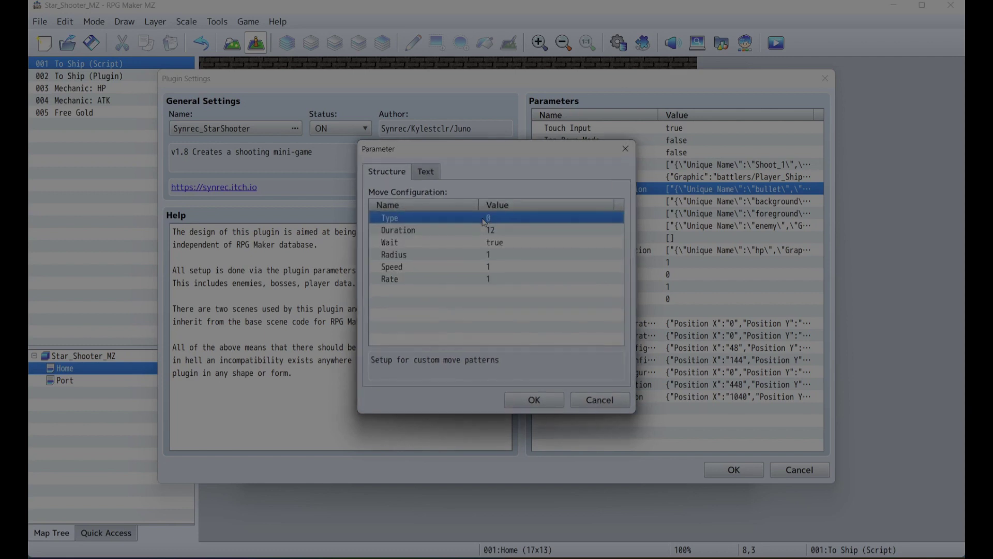
double_click(484, 267)
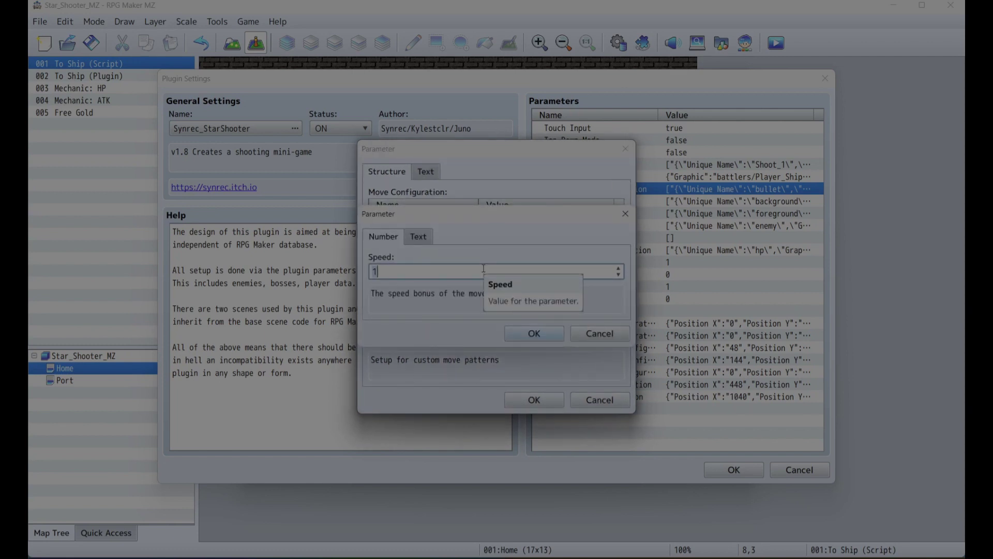
text(12)
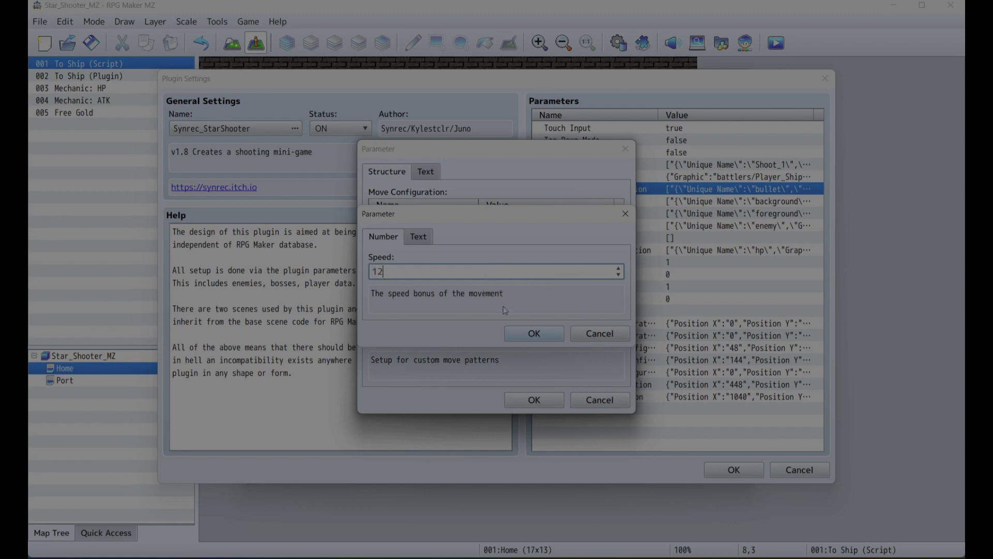
click(517, 333)
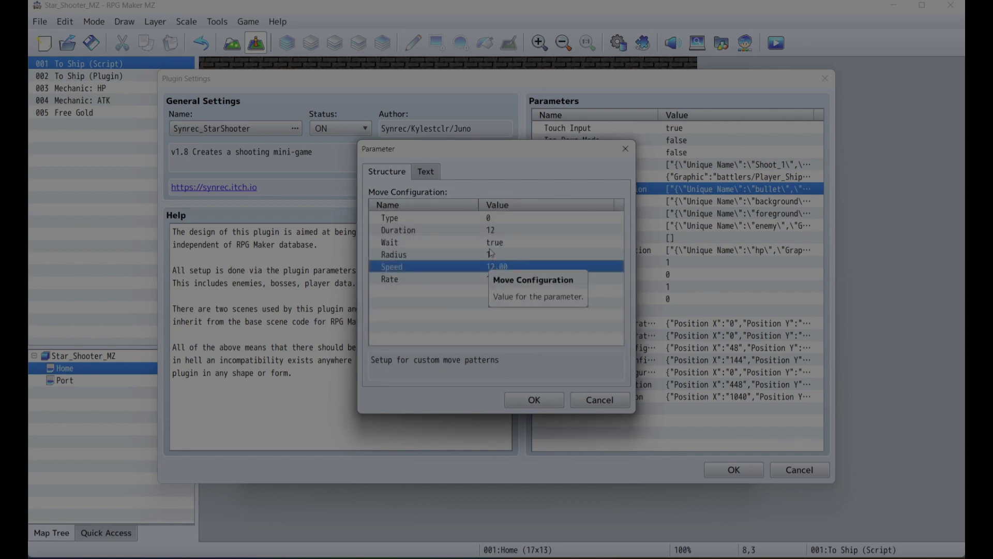
click(551, 400)
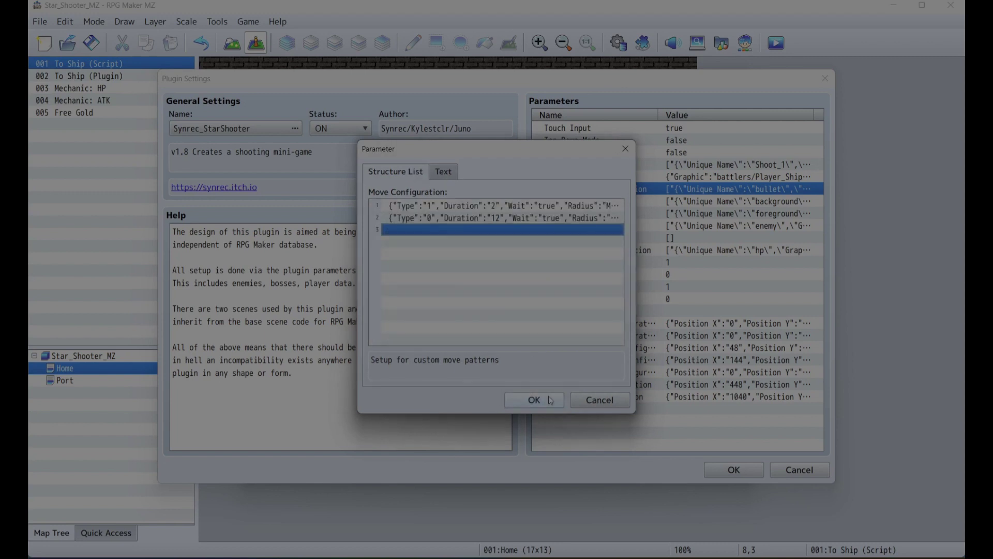
Duplicate the first Move Configuration entry as the third entry and set its radius to the text expression Math.PI * -0.5.
click(496, 206)
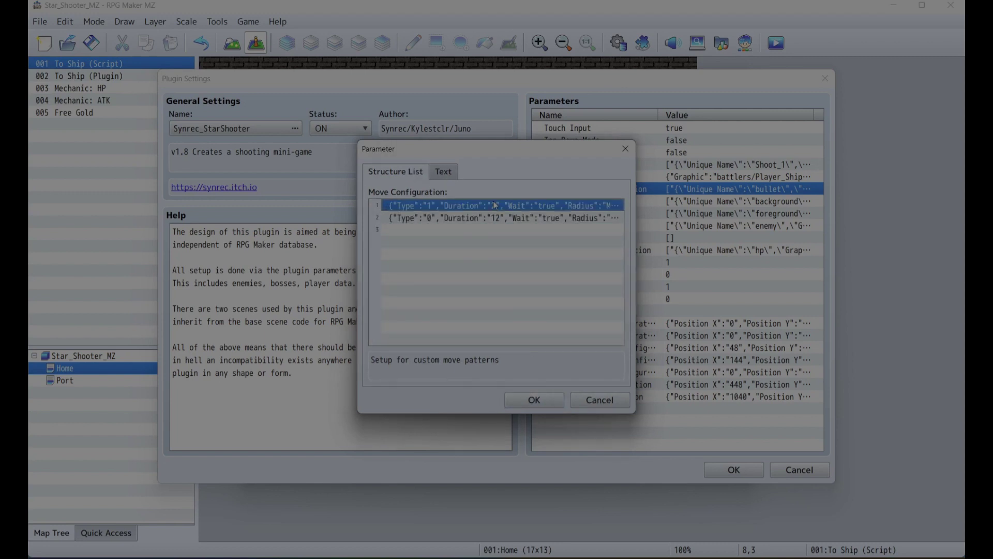
double_click(495, 232)
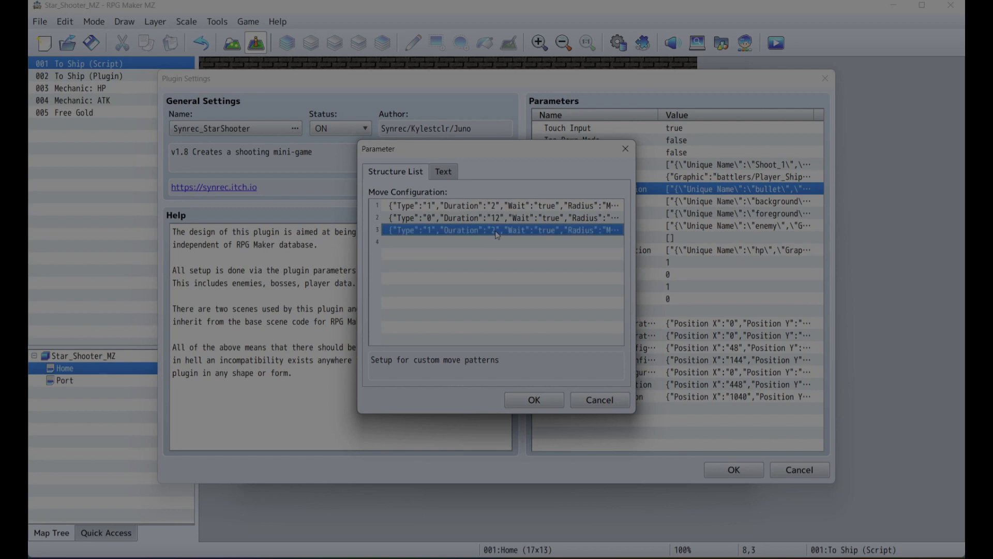
double_click(505, 254)
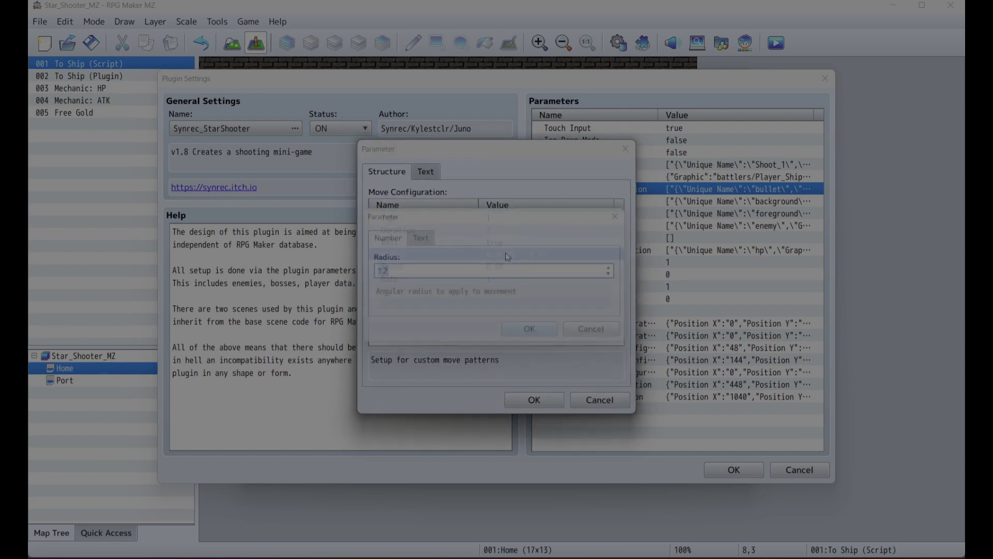
click(600, 333)
right_click(531, 253)
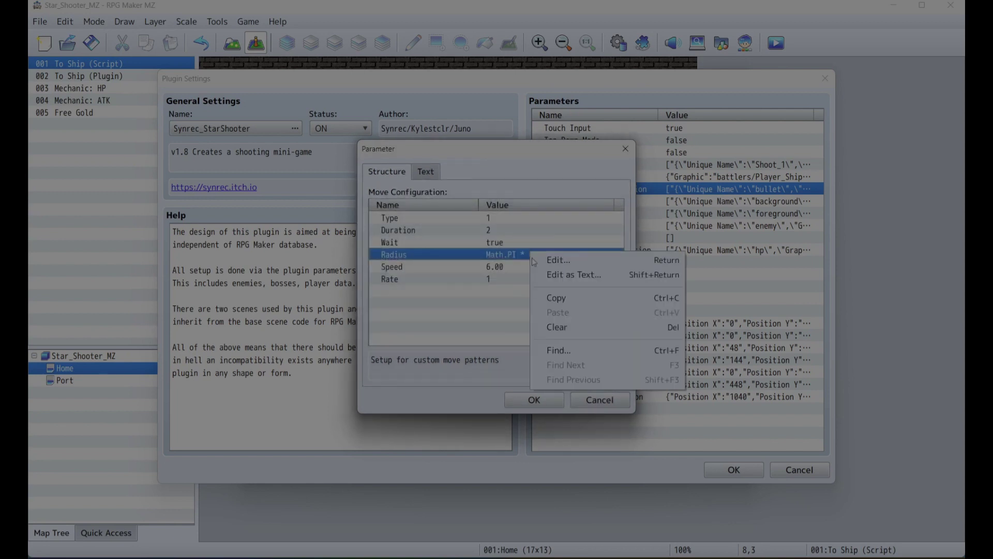
click(547, 275)
click(419, 270)
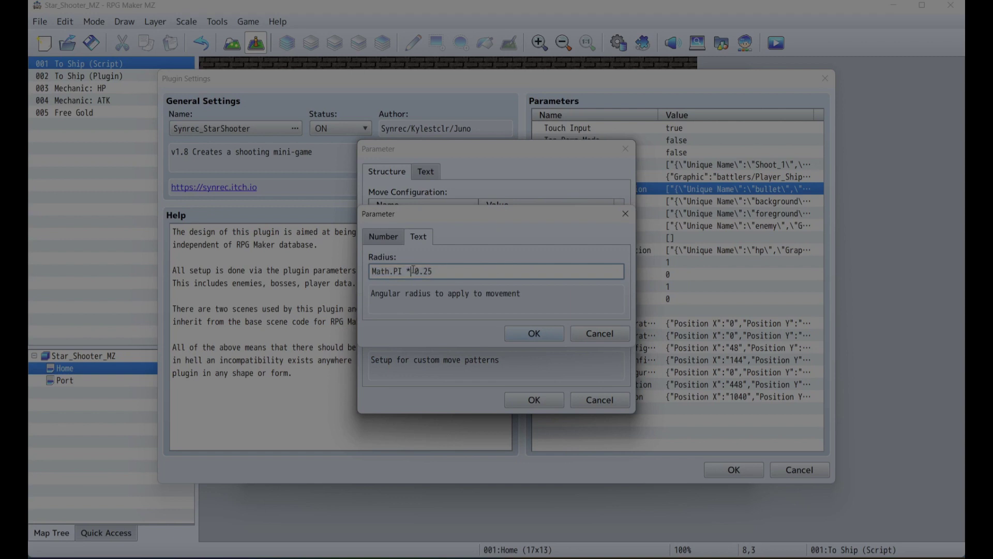
text(-)
key(BackSpace)
click(529, 338)
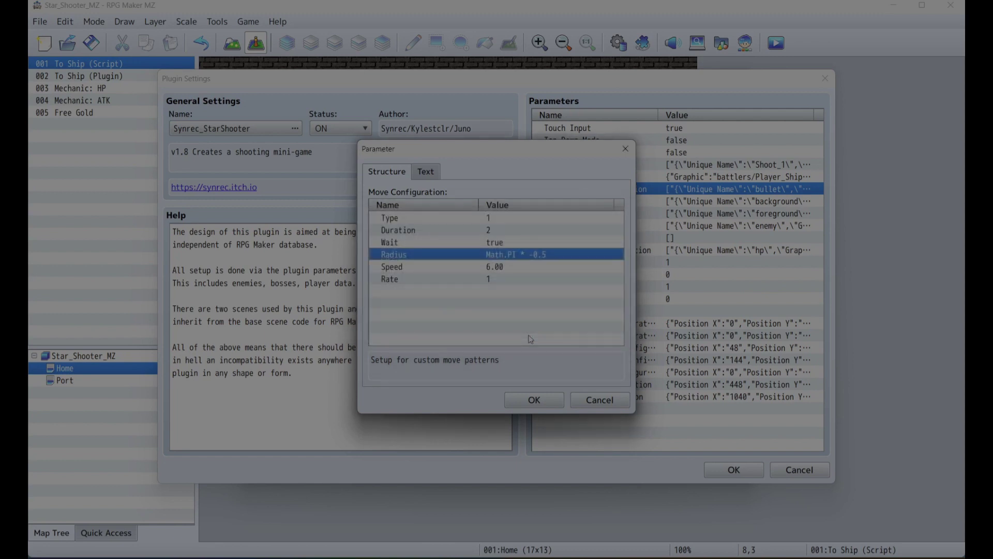
click(534, 400)
Duplicate the second Move Configuration entry as the fourth entry and set its duration to 24 frames.
click(490, 217)
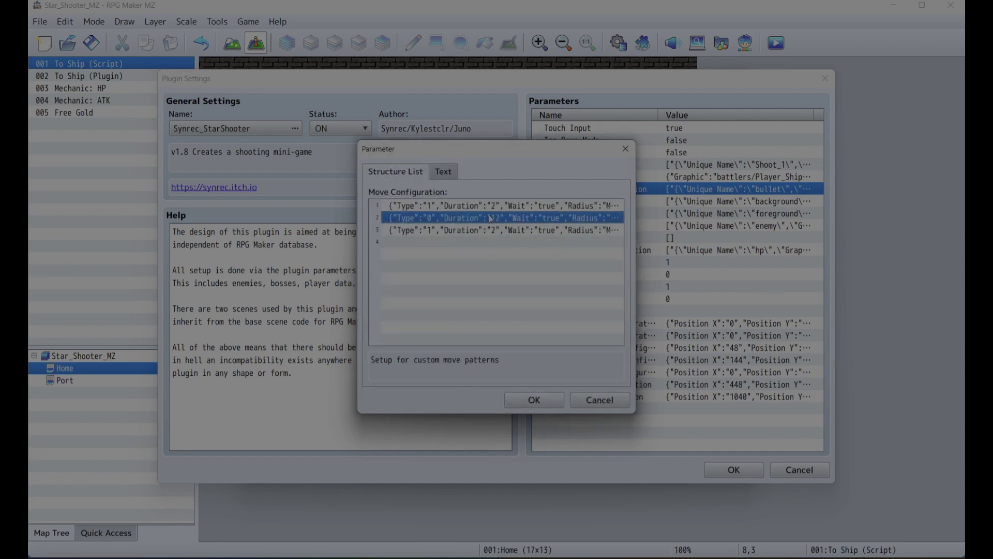
click(500, 242)
key(ctrl+v)
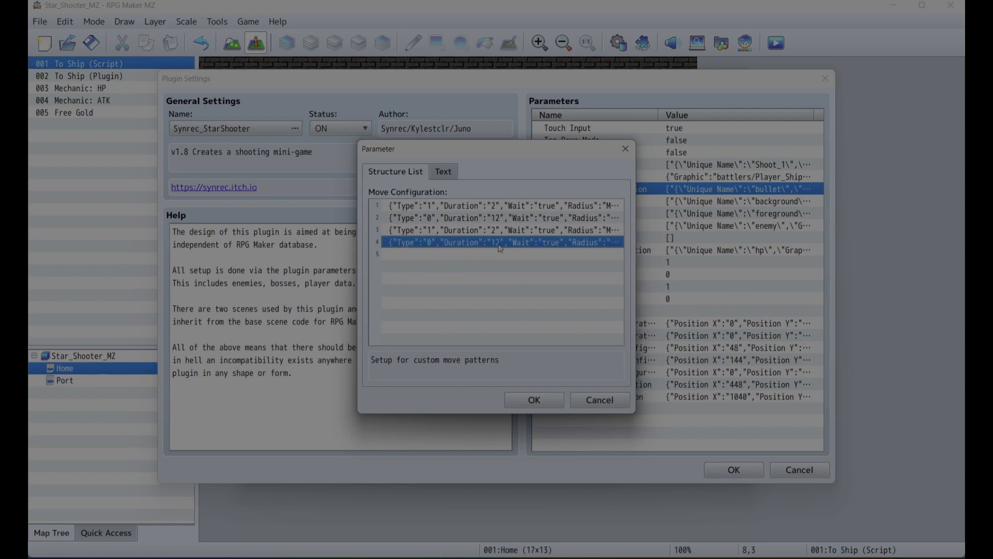
double_click(500, 241)
double_click(500, 230)
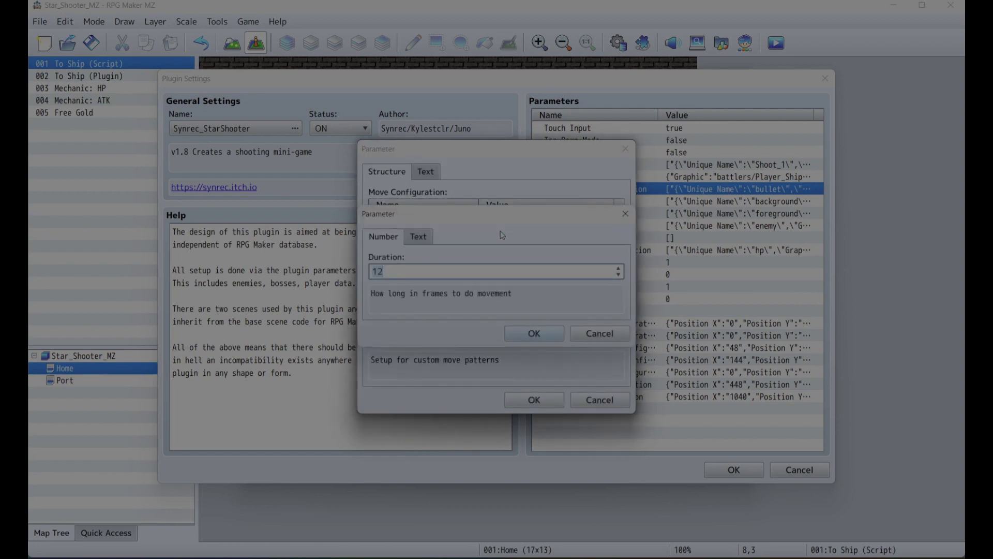
text(24)
click(515, 333)
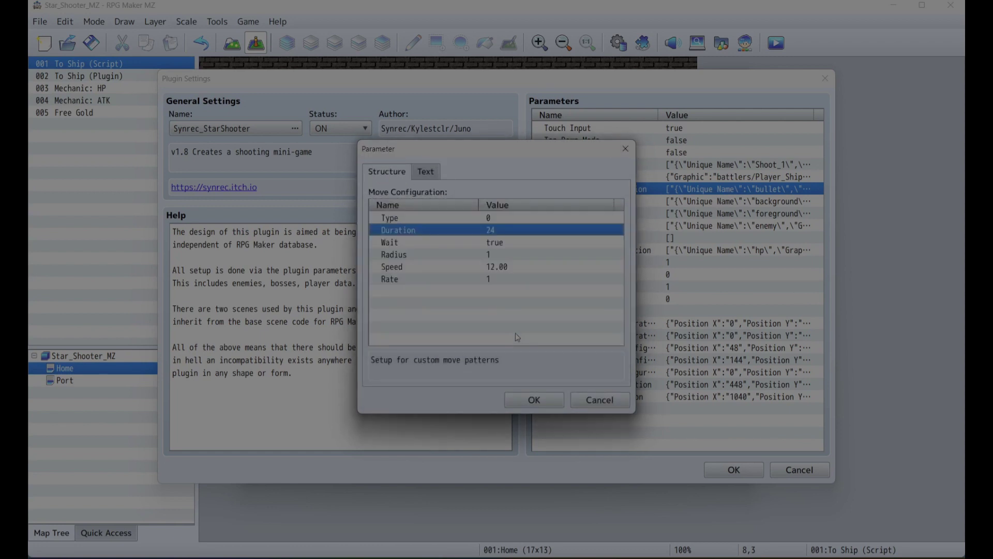
click(544, 403)
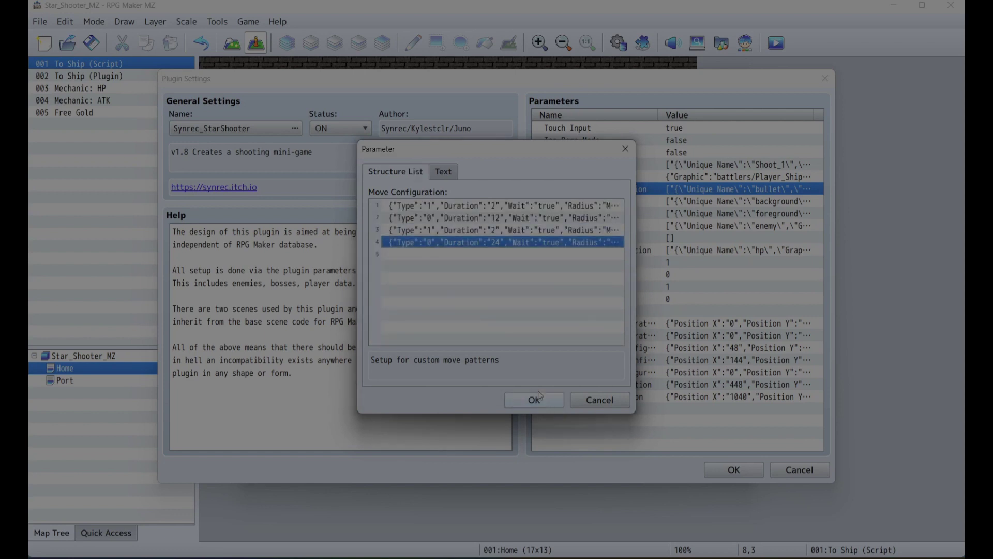
Review the third Move Configuration entry's duration, radius and speed without changing them.
click(490, 231)
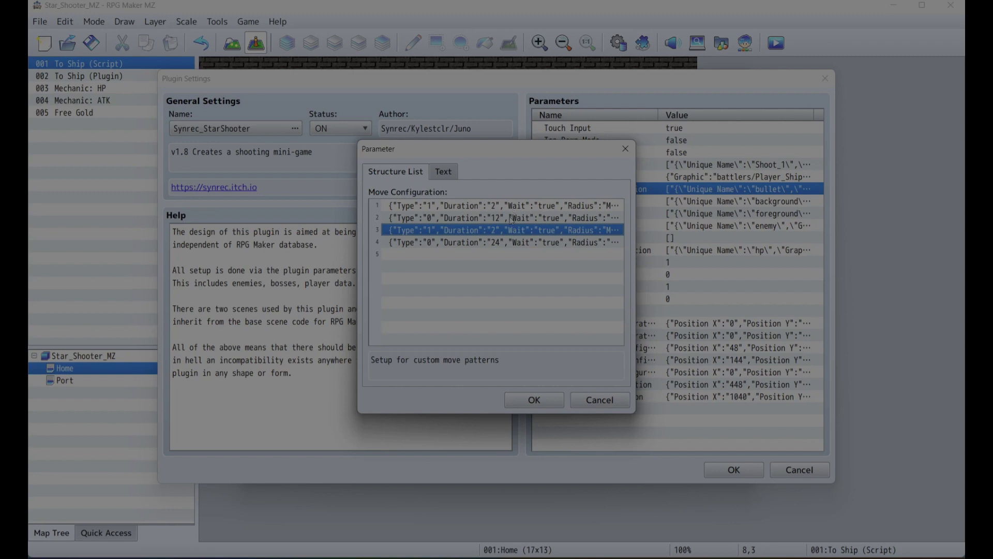
double_click(508, 232)
click(584, 405)
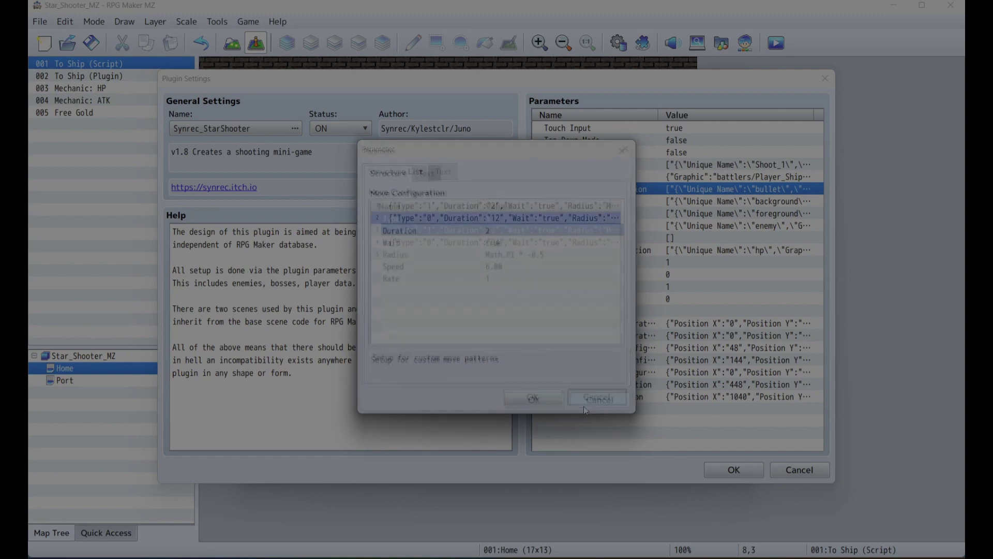
Check the first Move Configuration entry's values and duplicate that entry as the fifth entry.
click(512, 209)
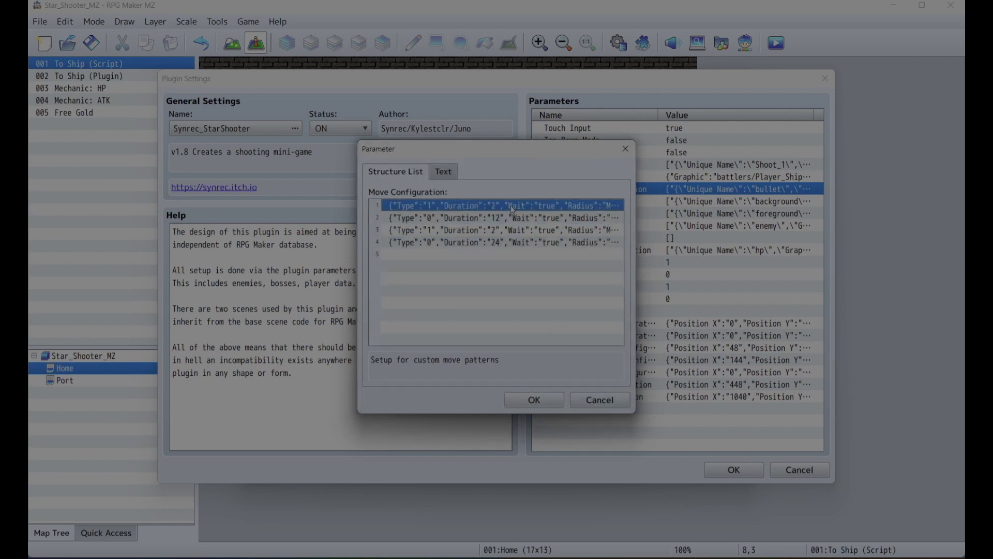
double_click(511, 207)
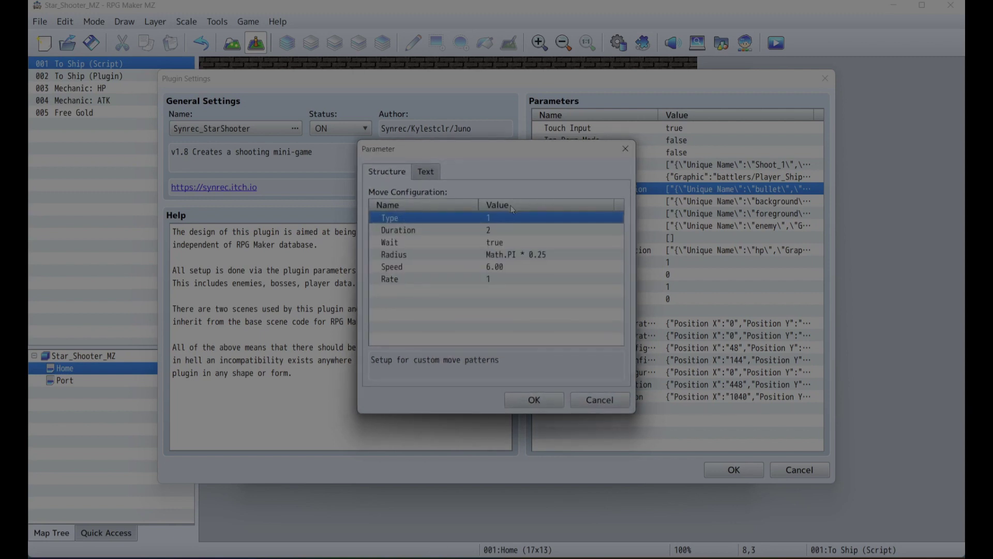
click(599, 407)
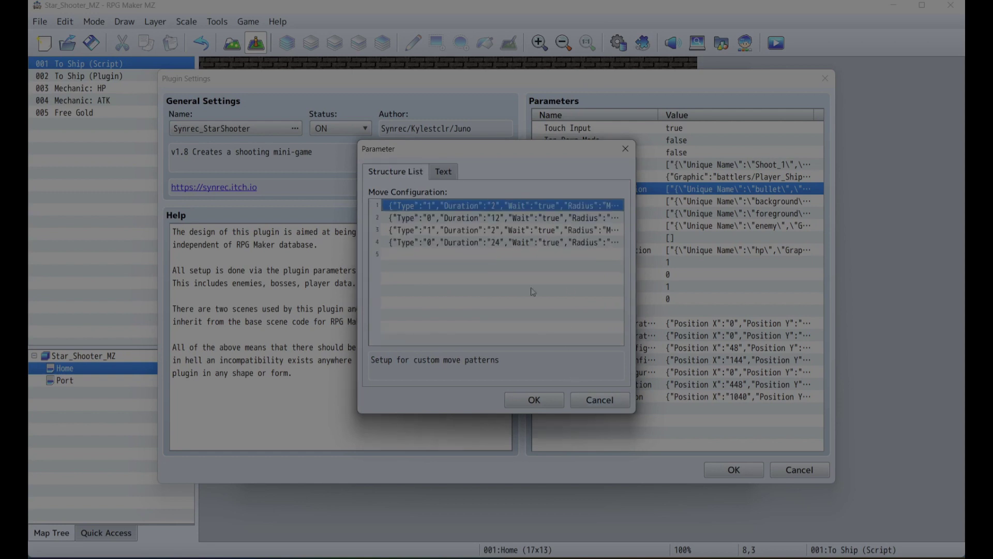
click(495, 254)
key(ctrl+v)
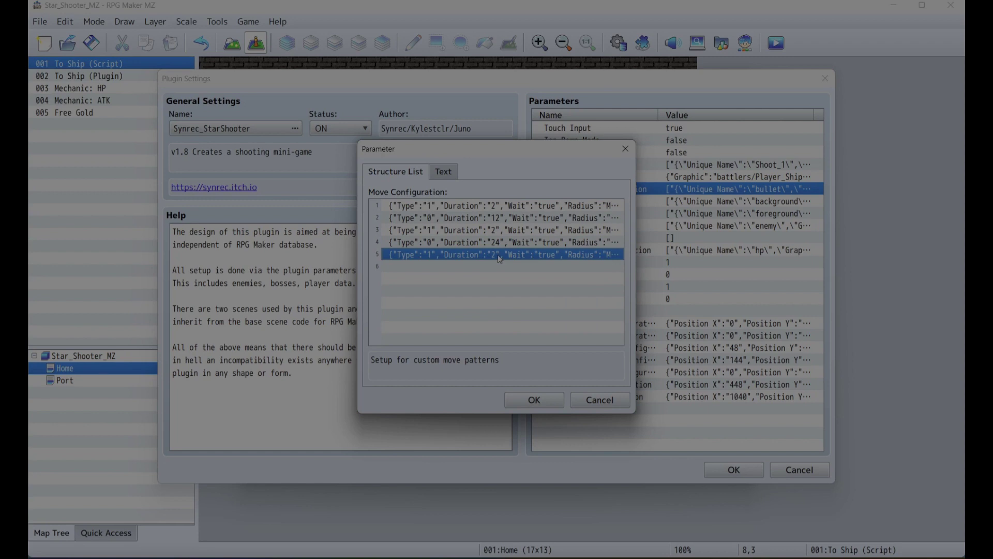
Set the fifth Move Configuration entry's radius to the text expression Math.PI * 0.5.
double_click(497, 255)
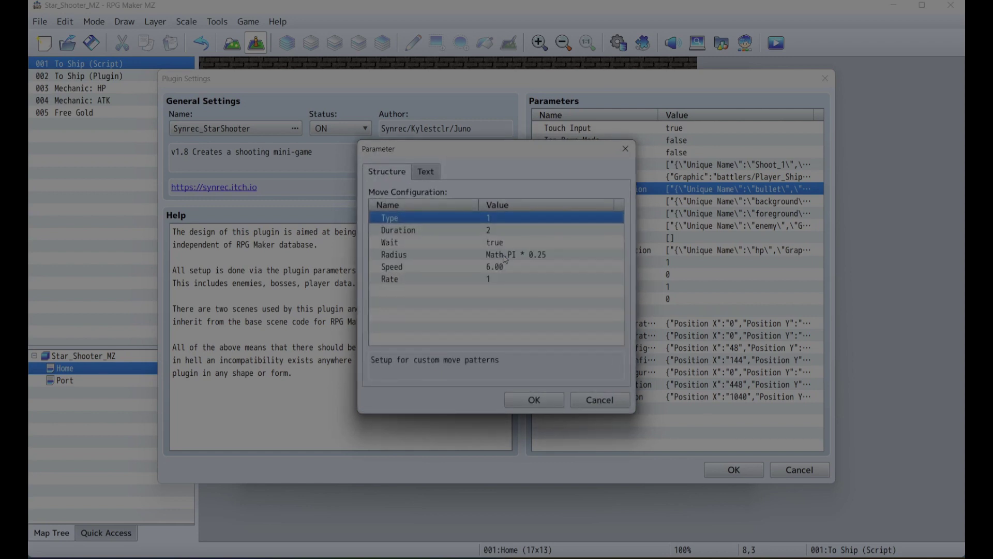
click(531, 255)
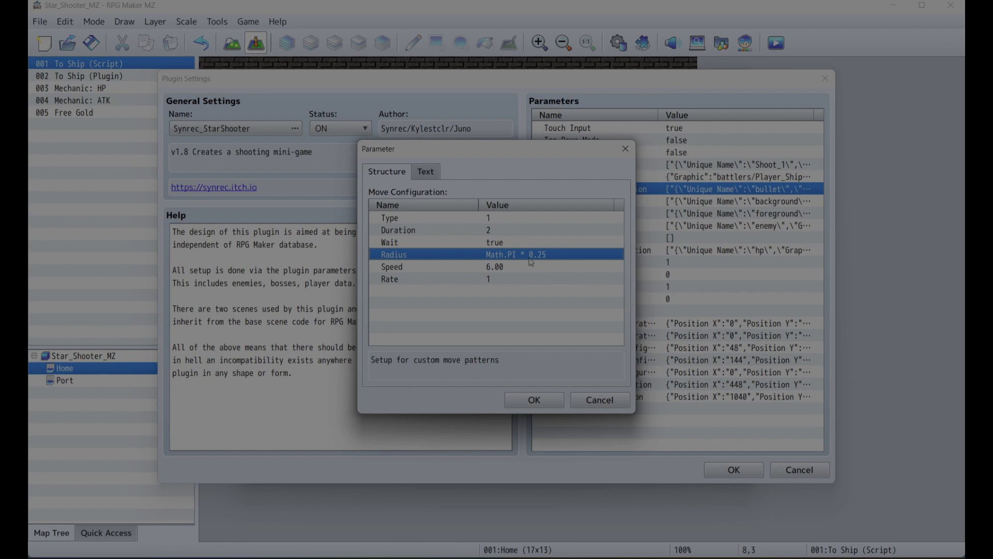
right_click(537, 259)
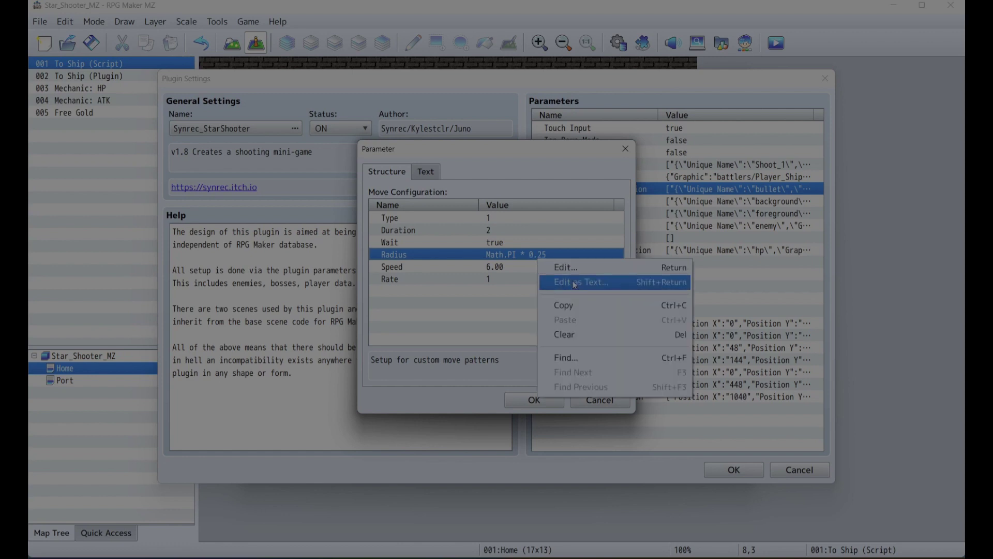
click(574, 282)
click(423, 273)
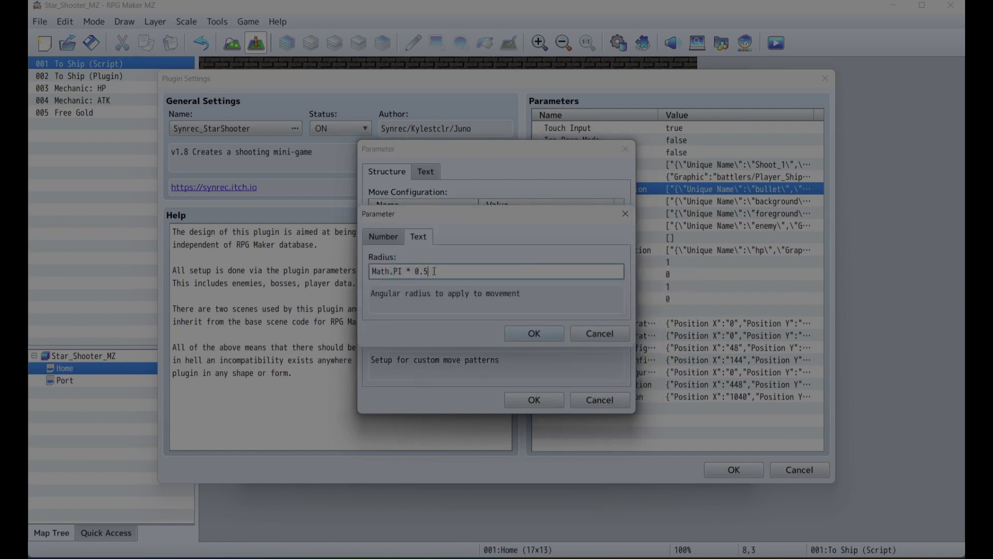
click(534, 333)
click(534, 399)
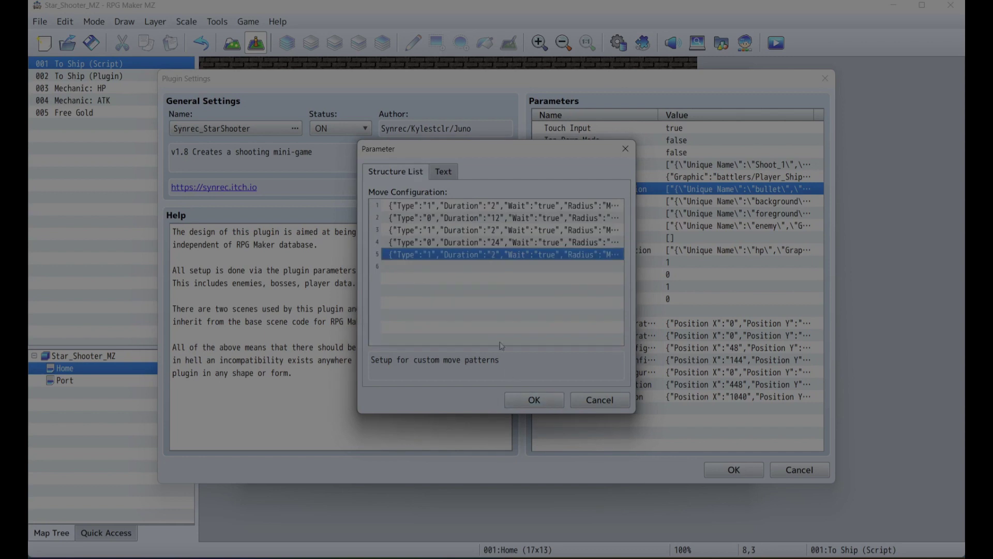
Duplicate the second Move Configuration entry, the linear 12-frame move, as the sixth entry.
click(506, 222)
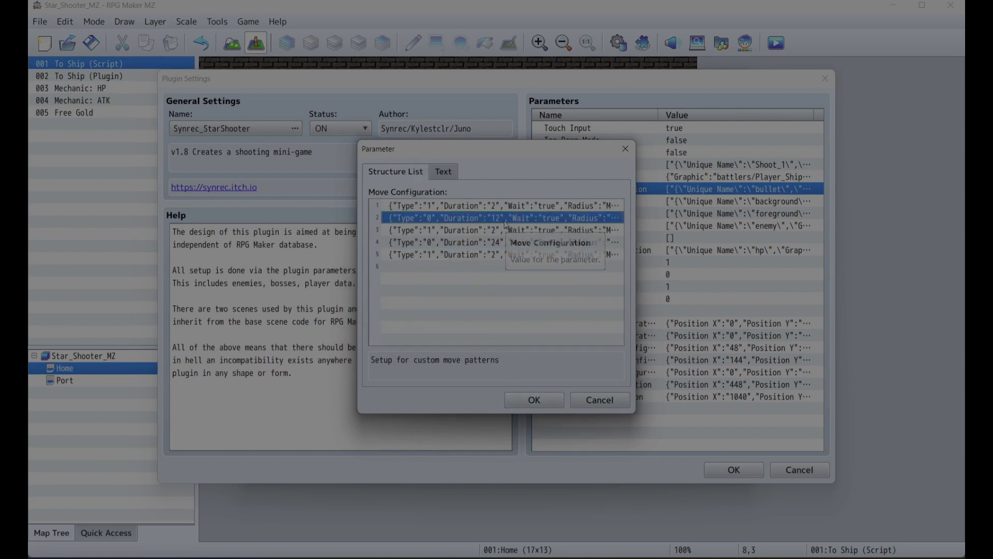
key(ctrl+c)
click(506, 268)
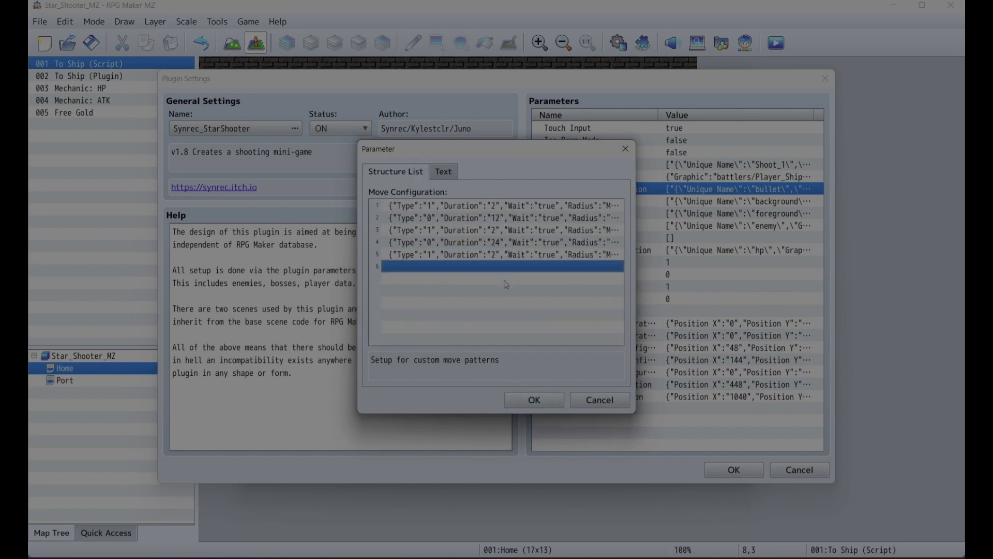
key(ctrl+v)
Try duplicating the fifth Move Configuration entry as a seventh entry, check its values and delete the copy.
click(508, 259)
key(ctrl+c)
click(510, 281)
key(ctrl+v)
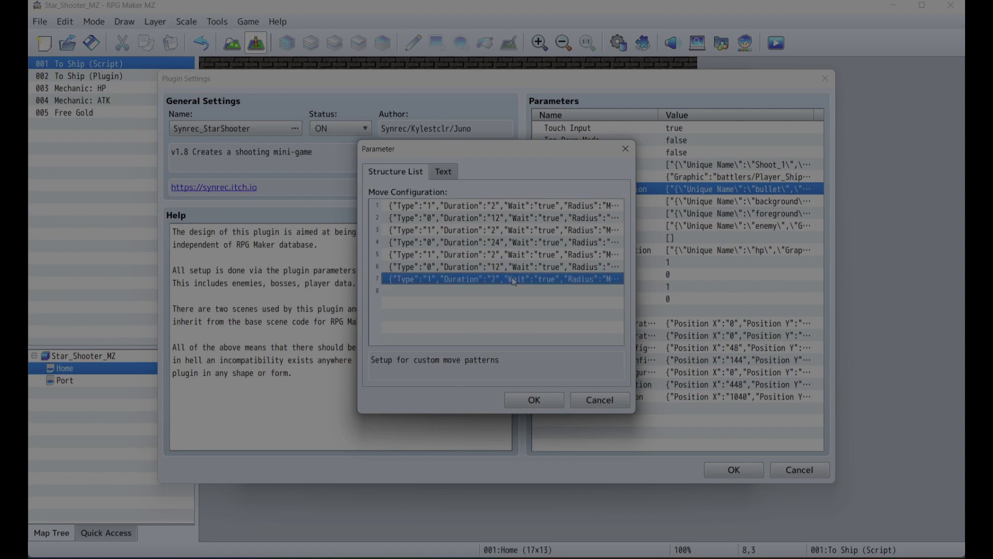
double_click(511, 280)
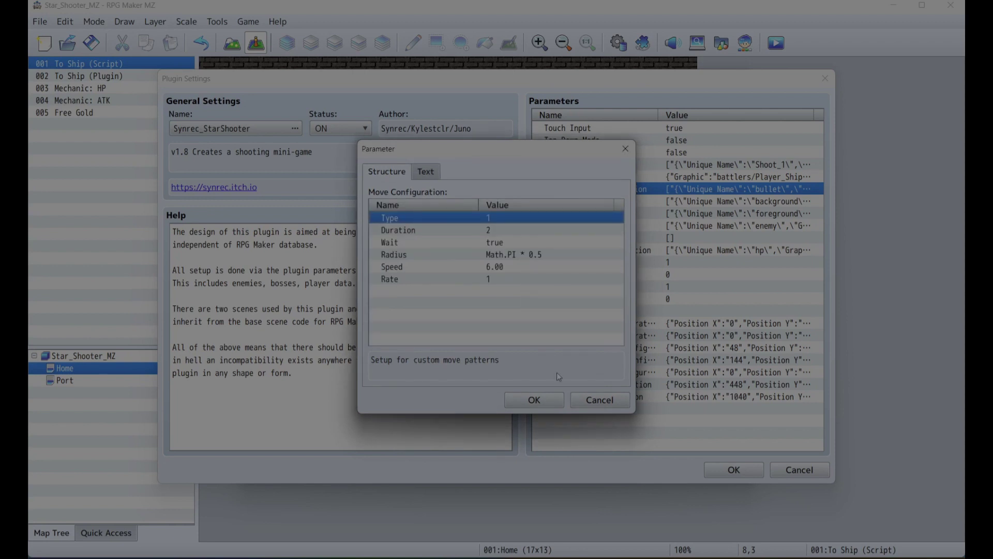
click(574, 400)
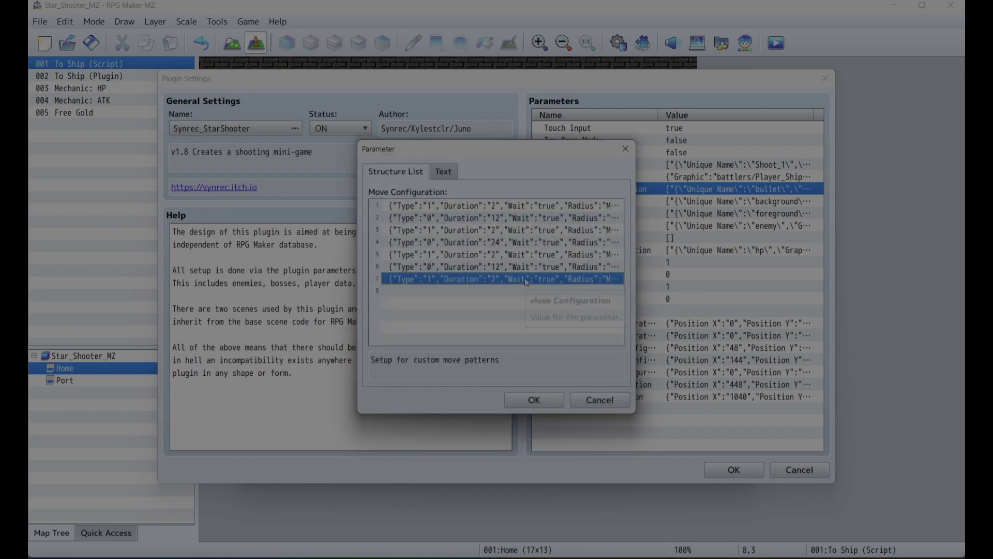
key(Delete)
Set the fifth Move Configuration entry's radius to the text expression Math.PI * 0.25.
click(521, 258)
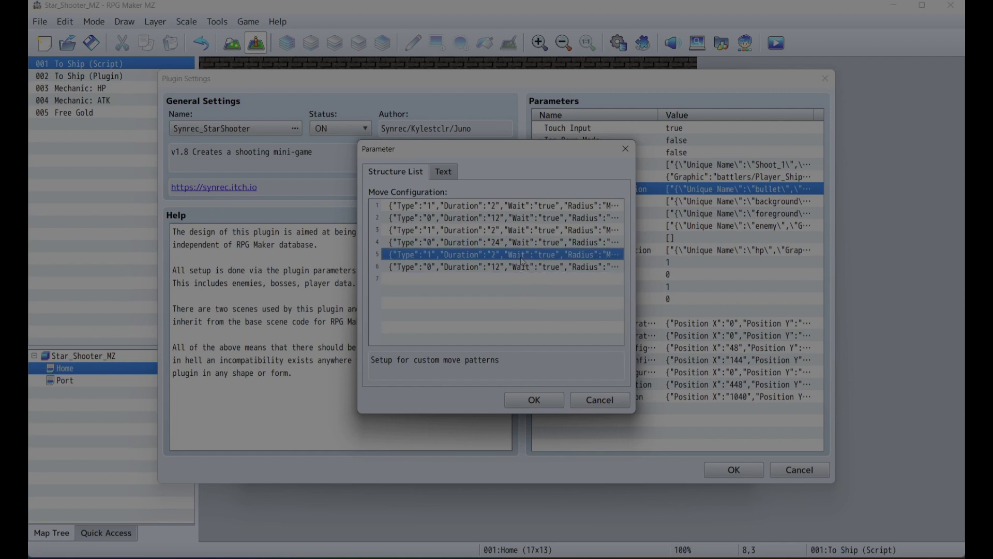
double_click(521, 259)
click(514, 258)
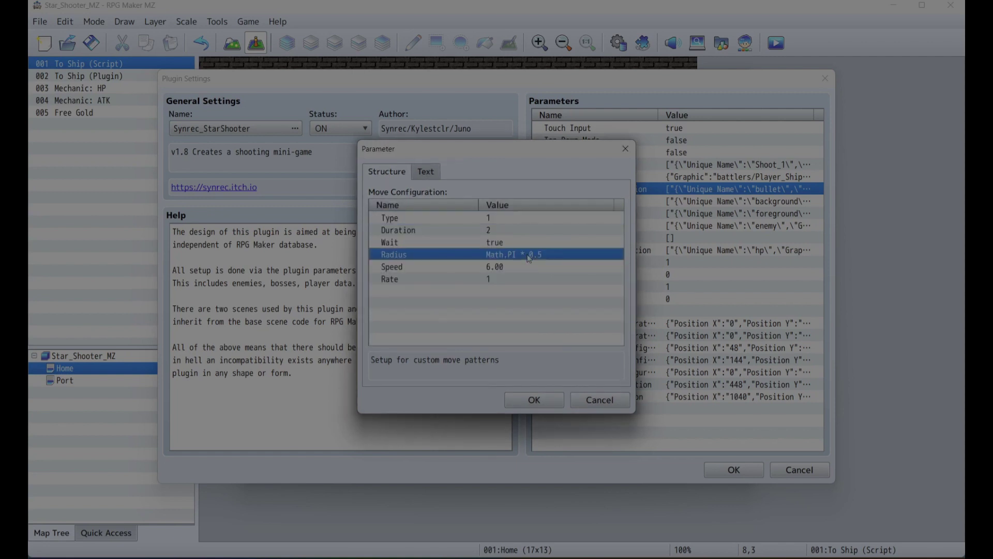
right_click(515, 258)
click(530, 264)
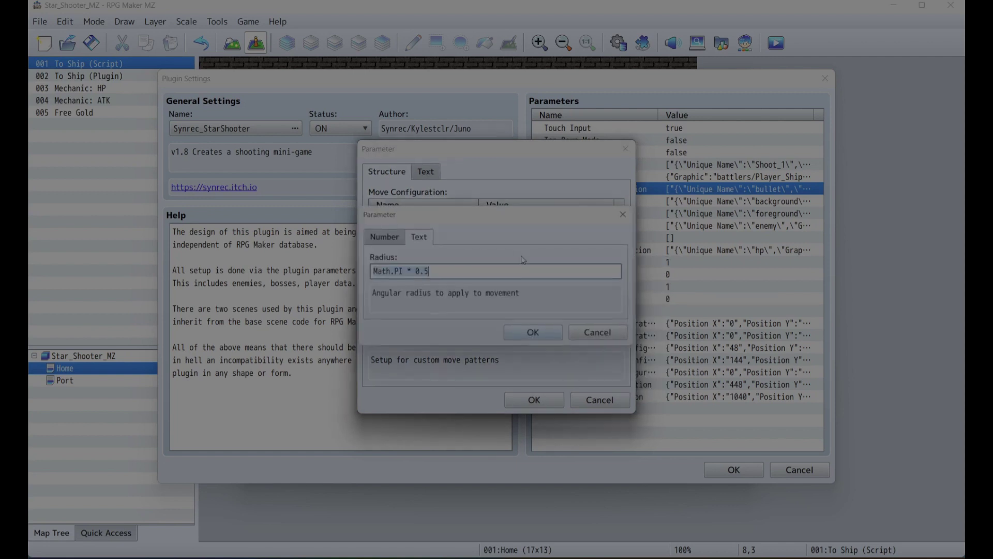
click(513, 331)
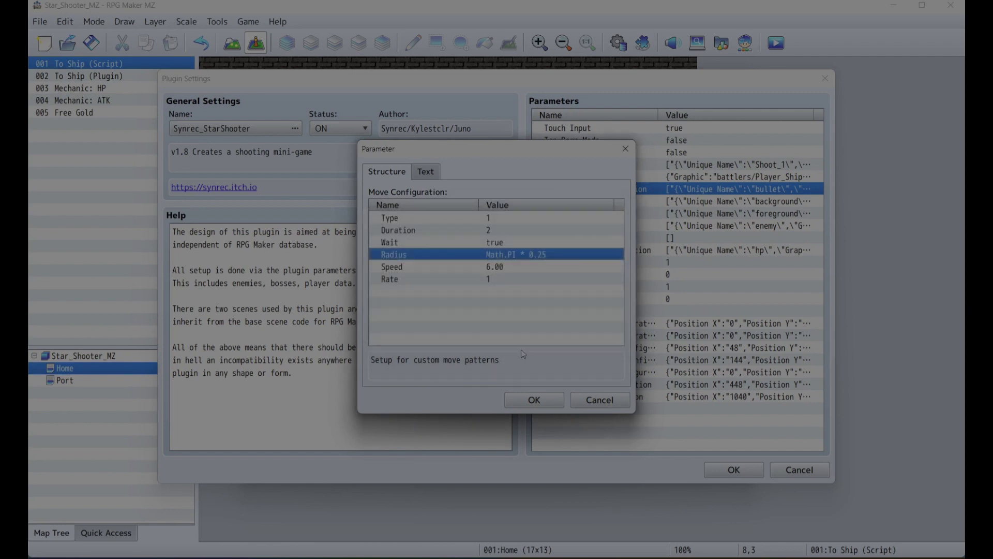
click(532, 402)
Save the Move Configuration list and the bullet_zig projectile, returning to the plugin's main parameters.
click(533, 403)
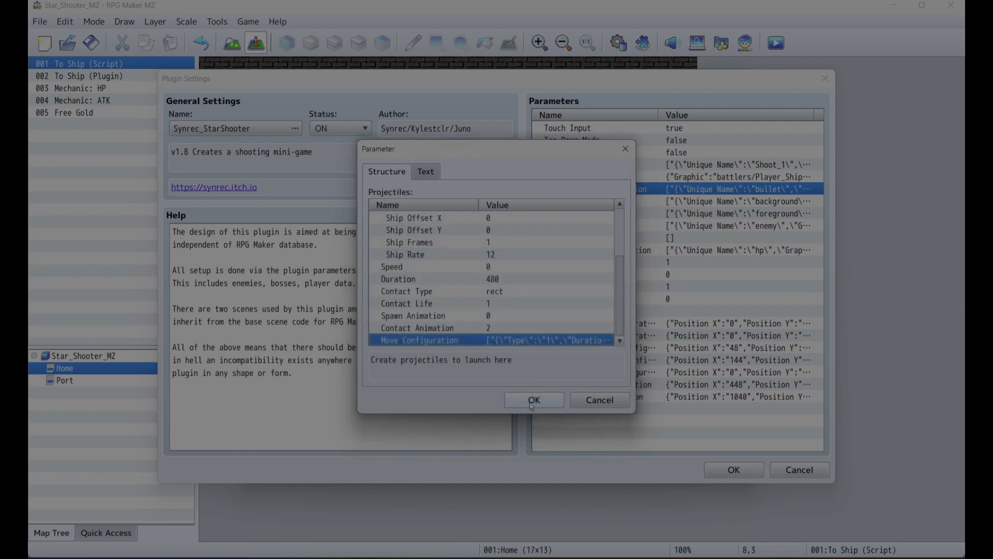
click(533, 405)
click(537, 403)
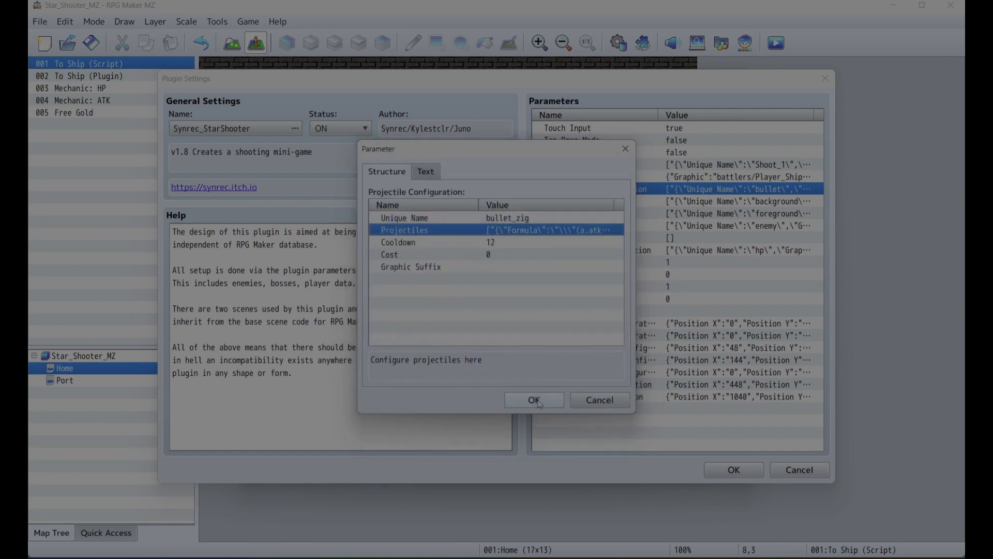
click(538, 403)
click(538, 403)
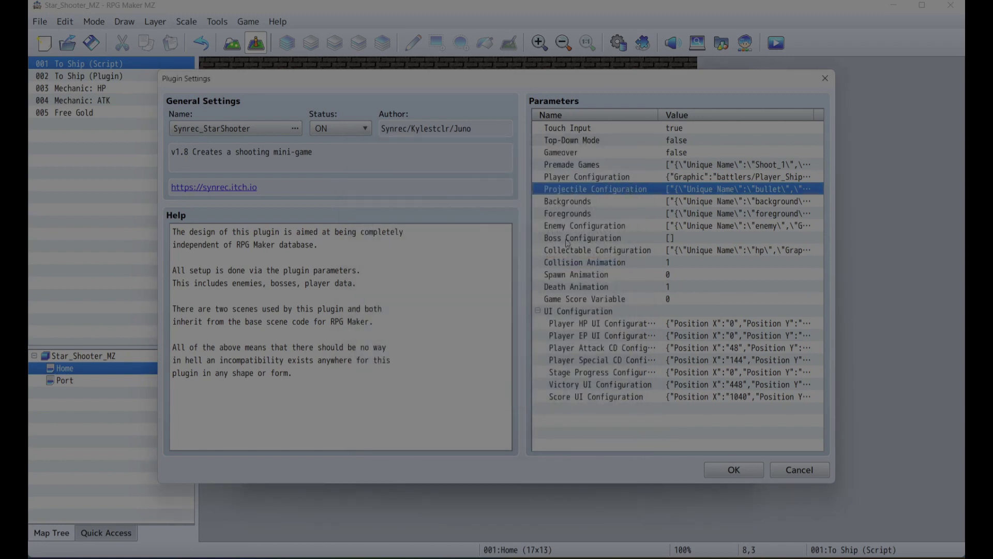
Replace the default projectile in the Player Configuration with bullet_zig.
double_click(601, 175)
scroll(495, 279, down, 2)
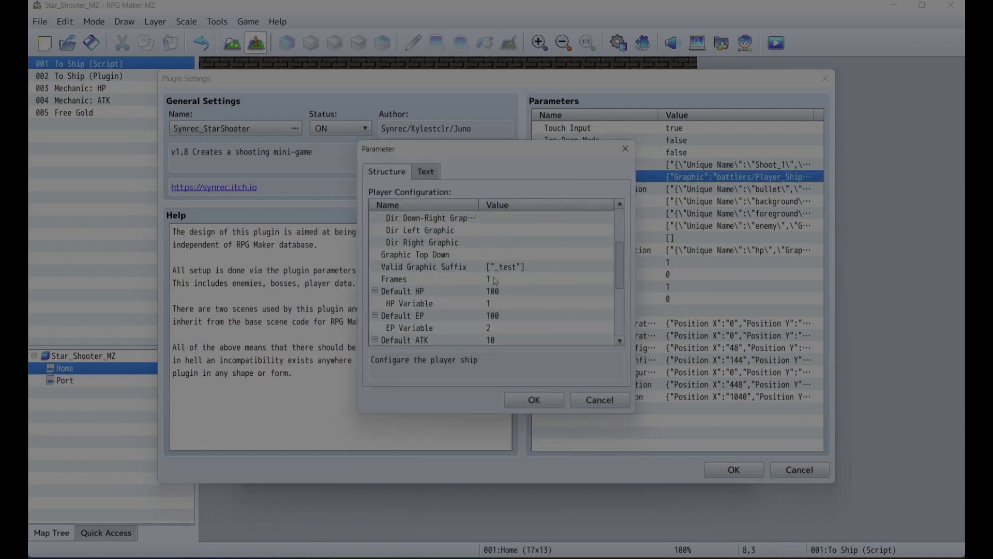
scroll(498, 281, down, 3)
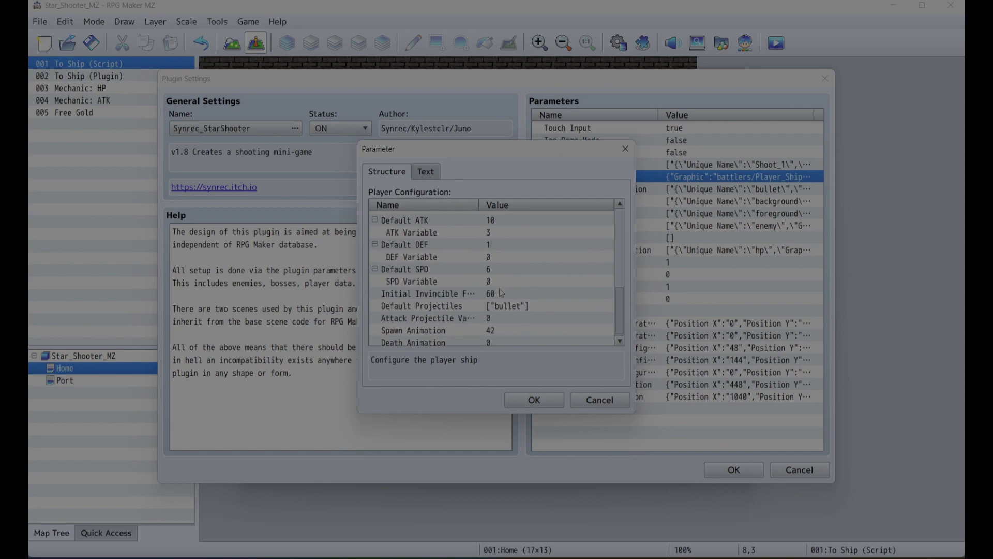
double_click(497, 305)
double_click(435, 209)
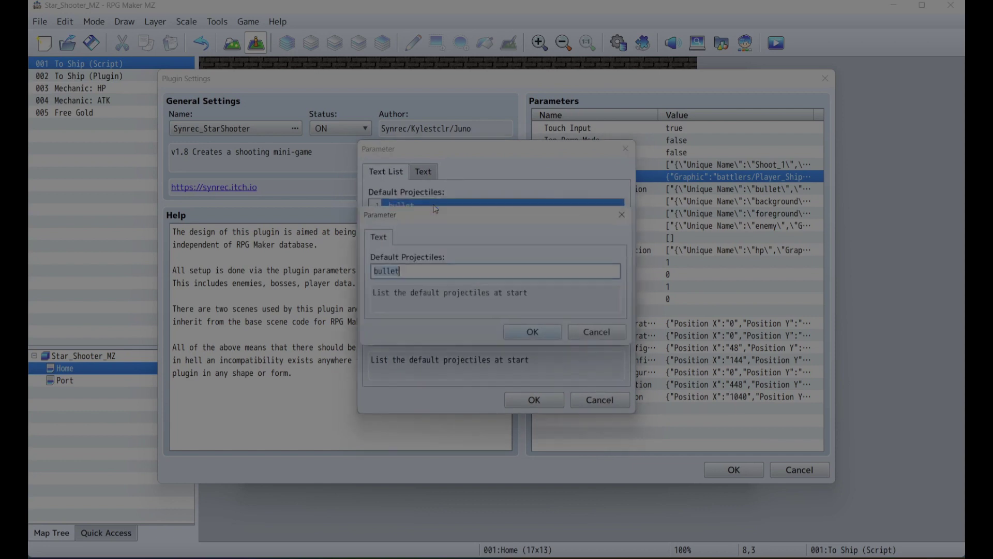
click(426, 271)
text(_z)
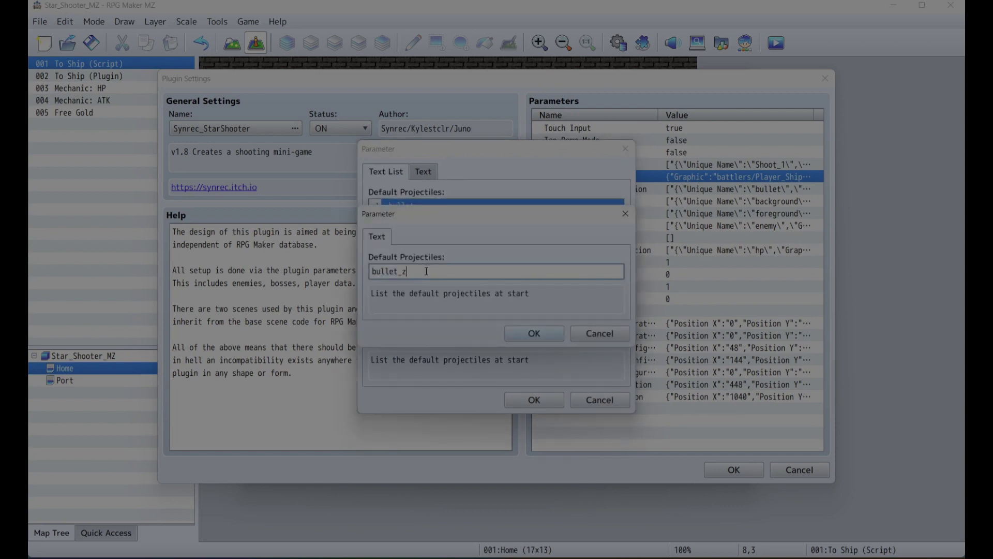
text(ig)
click(533, 335)
click(551, 406)
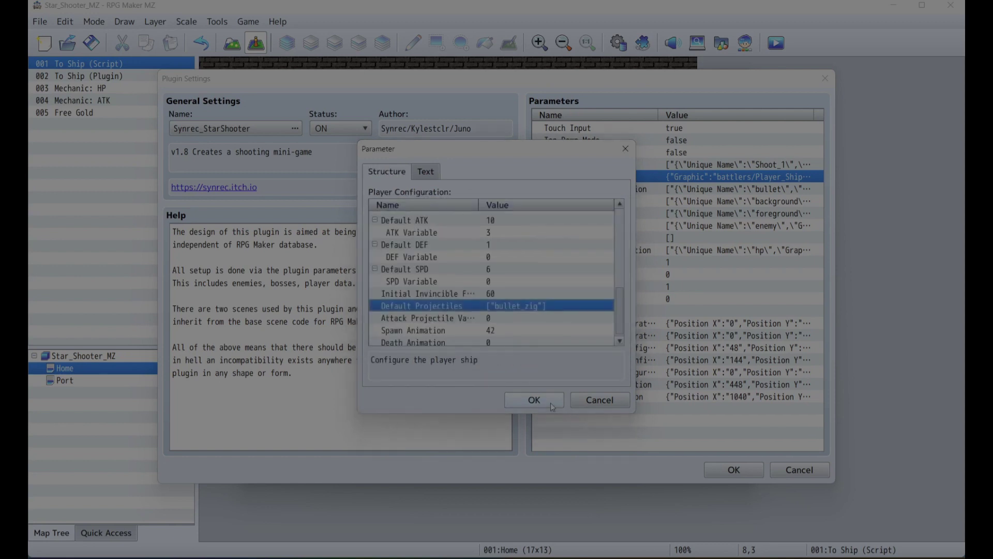
Save the Player Configuration and the plugin settings, returning to the map editor.
click(534, 401)
click(734, 469)
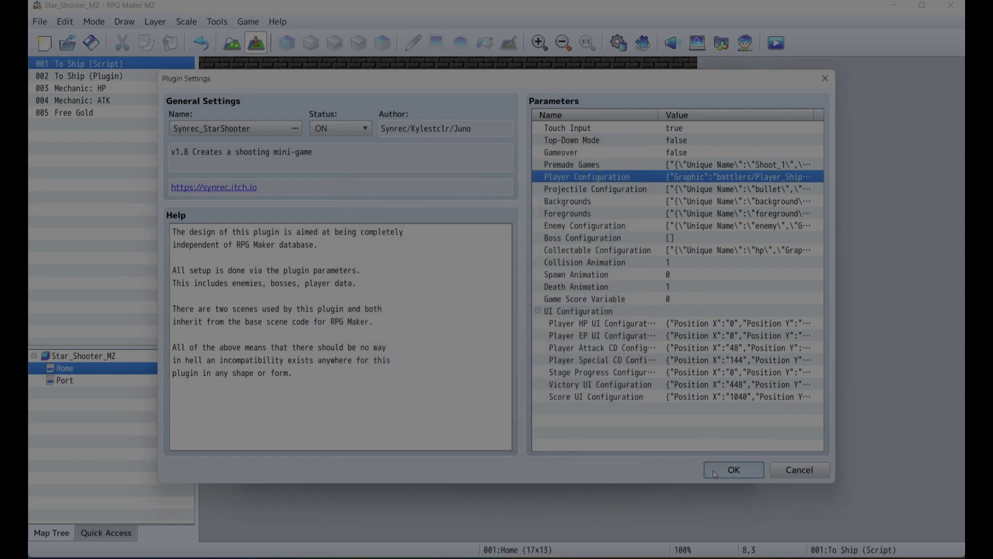
click(714, 472)
click(585, 470)
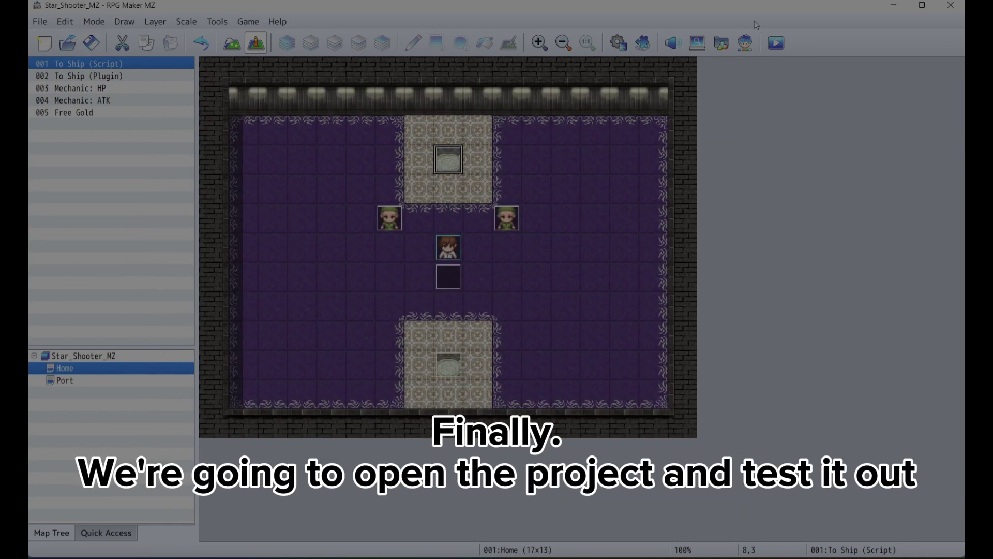
Playtest the project, enter the shooting mini-game to fire the zigzag projectile, and close the test window.
click(776, 42)
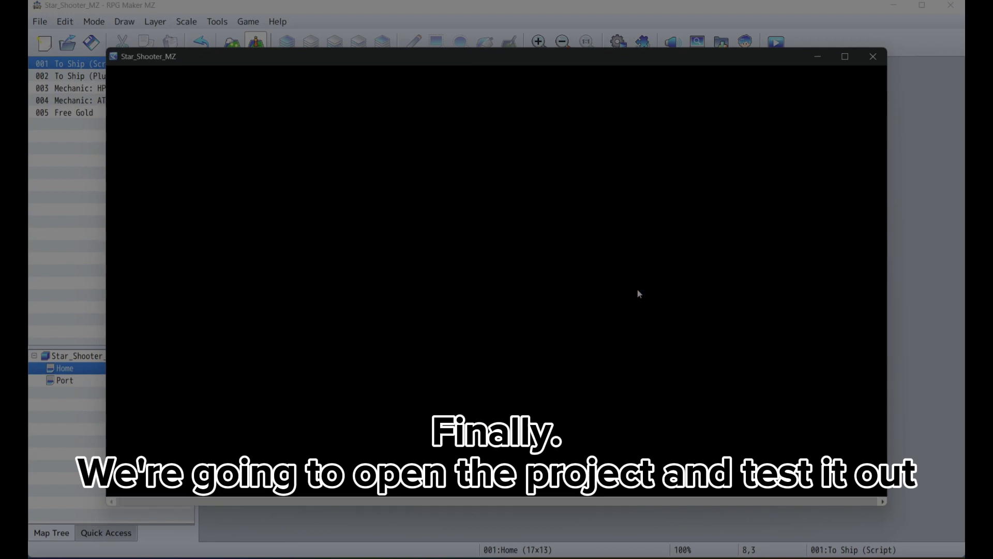
key(Up)
key(Return)
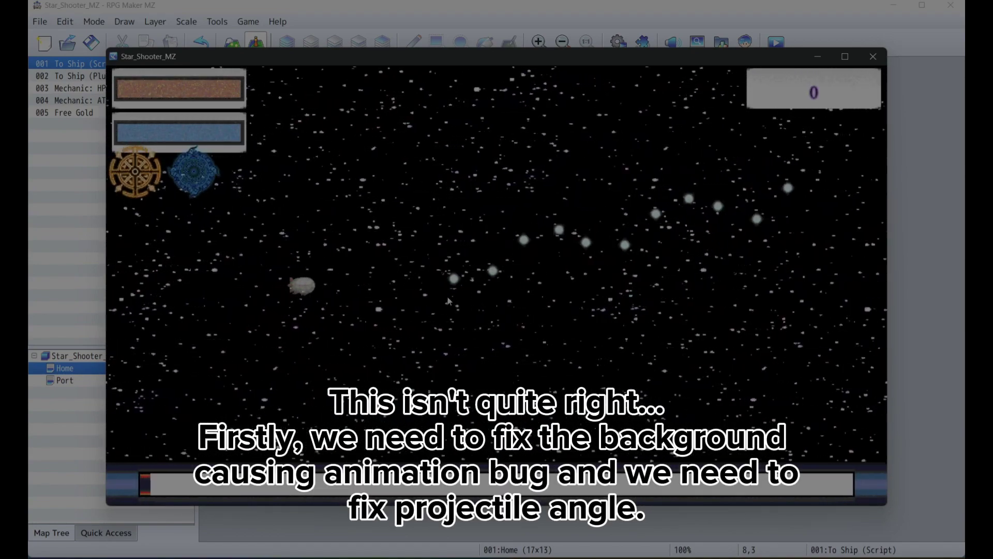
click(873, 56)
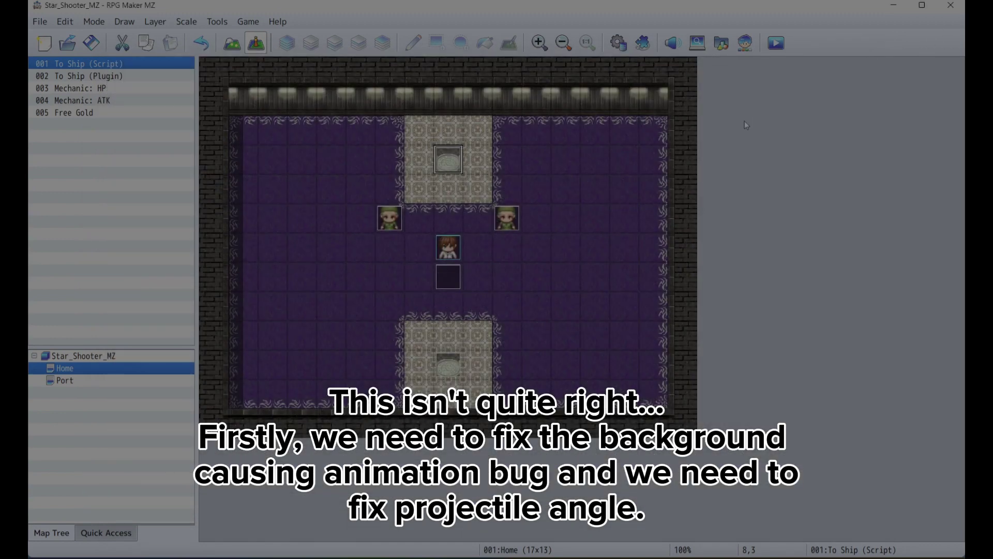
Check the To Ship (Script) event's contents and reopen the Synrec_StarShooter plugin settings.
double_click(452, 167)
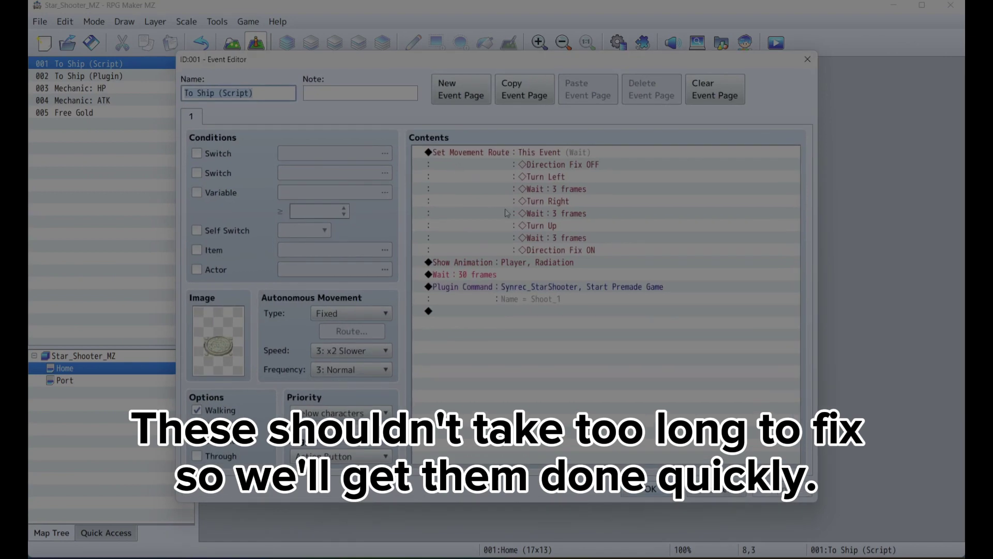
key(Escape)
click(642, 43)
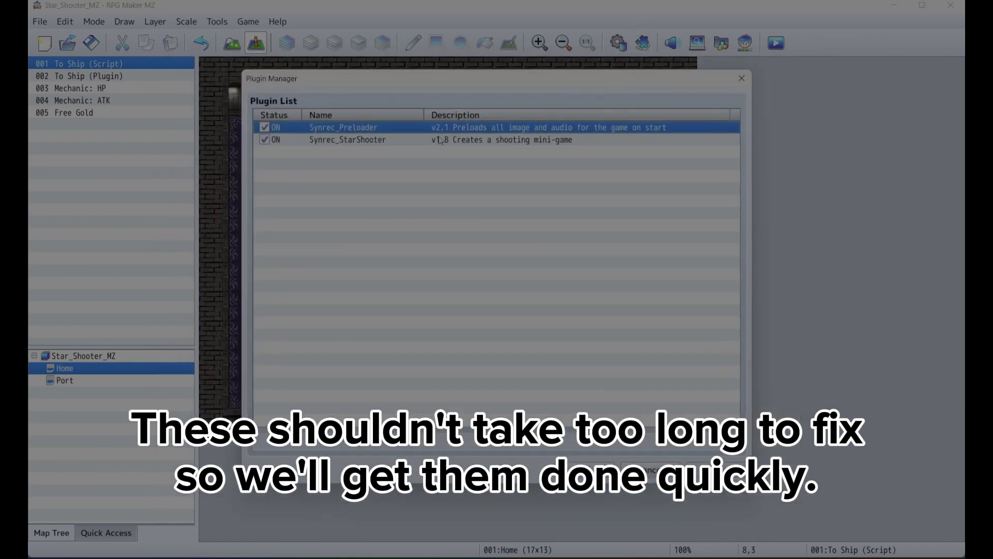
double_click(411, 139)
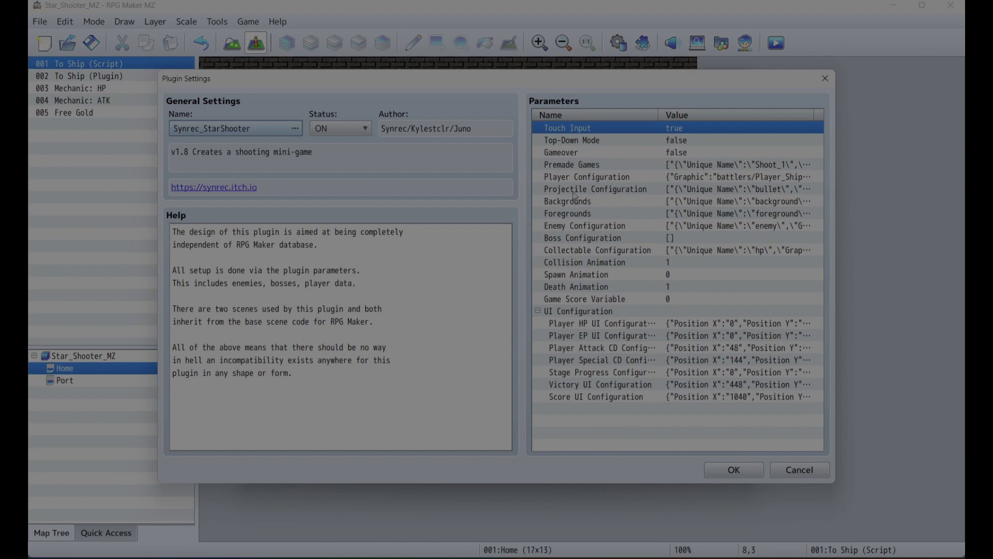
Check which background configuration the Shoot_1 premade game uses, leaving it as it is.
double_click(569, 165)
double_click(454, 206)
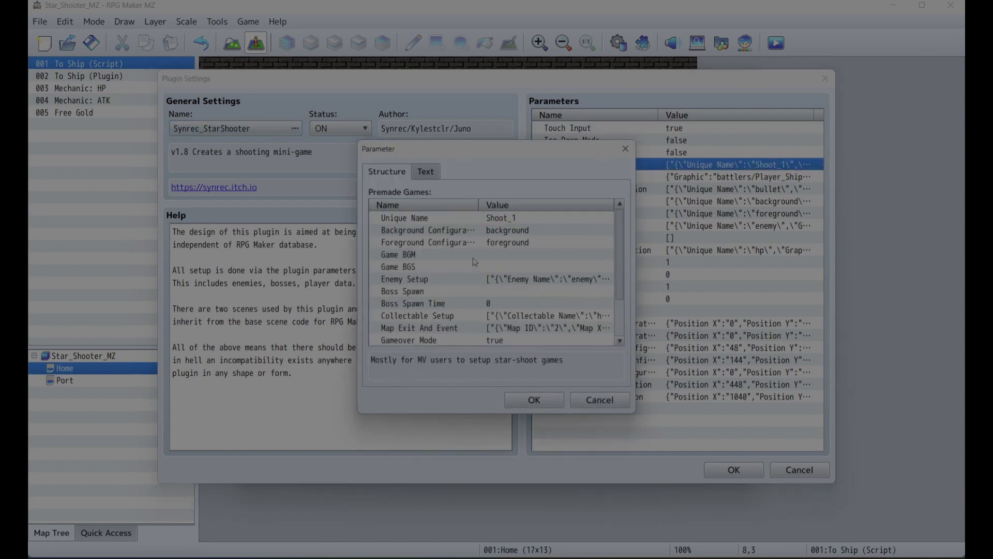
double_click(455, 230)
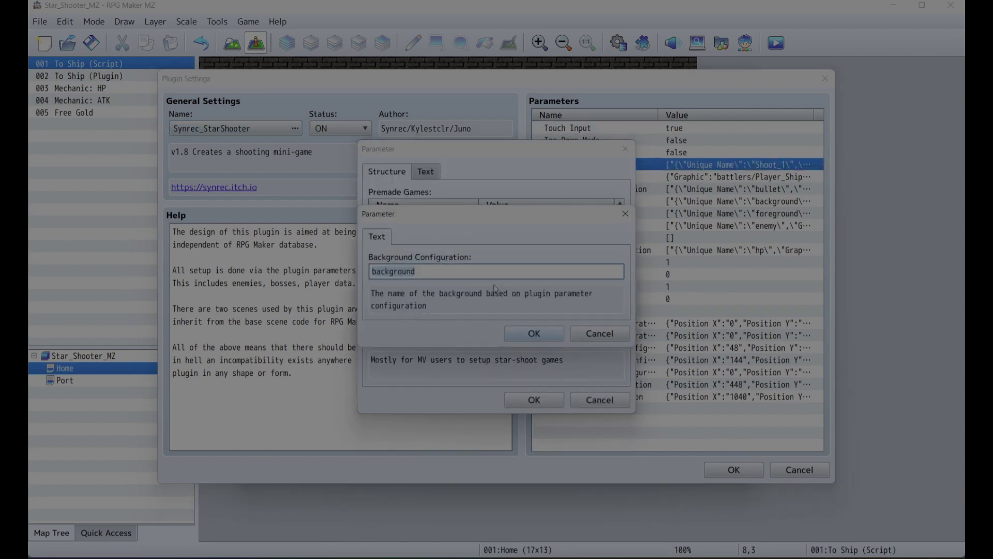
key(Escape)
key(Escape)
key(Escape)
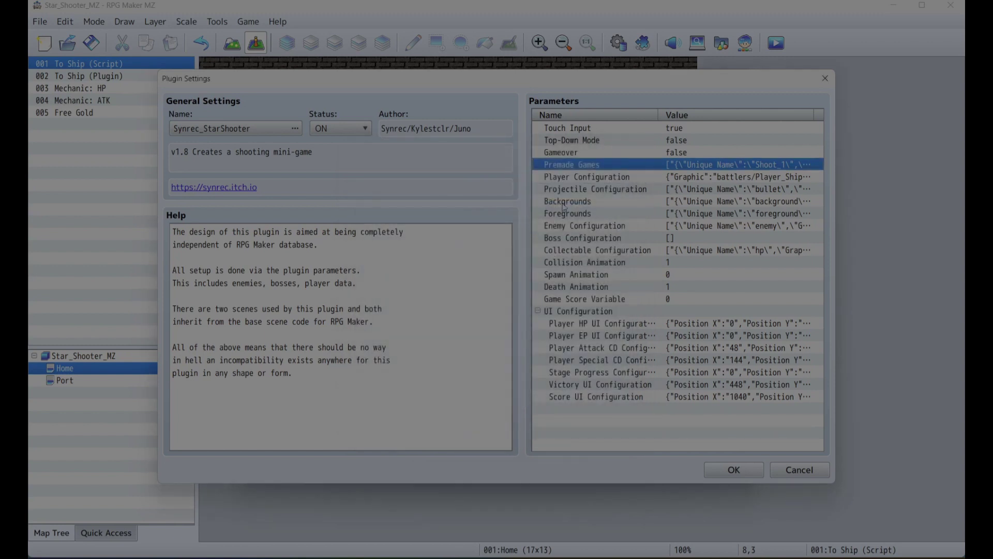
Add a second image to the entry named background, using the bitmap backgrounds/Universe.
double_click(565, 203)
double_click(453, 220)
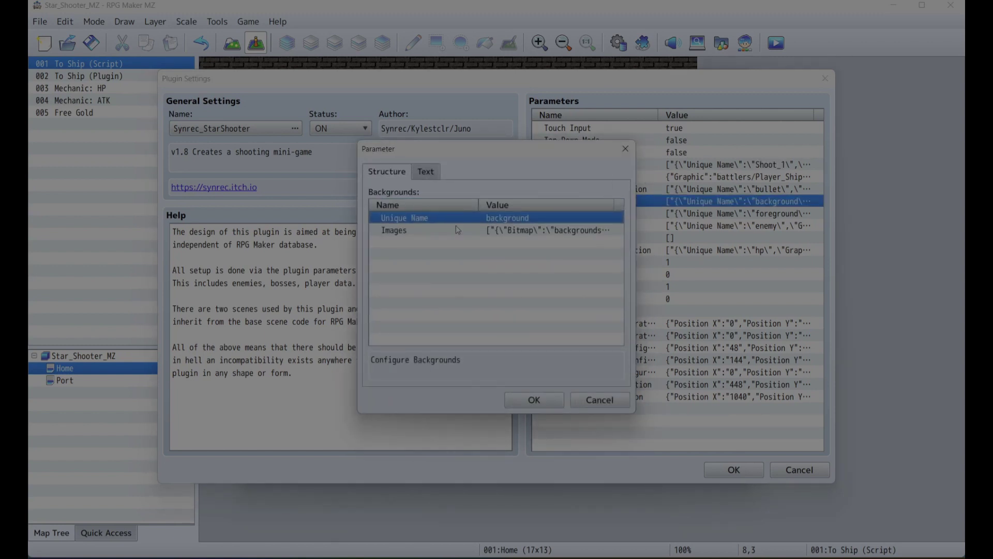
double_click(457, 230)
double_click(478, 213)
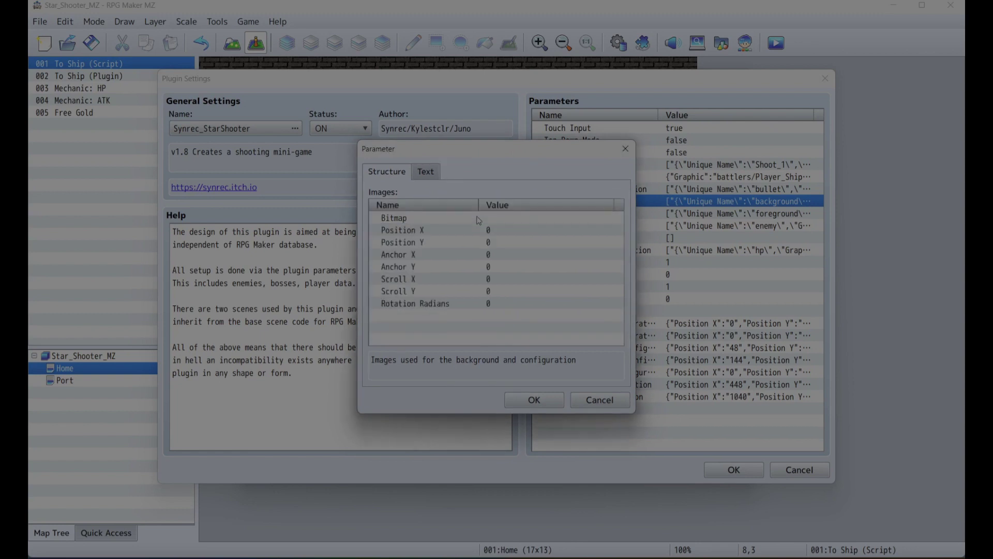
double_click(479, 219)
double_click(482, 271)
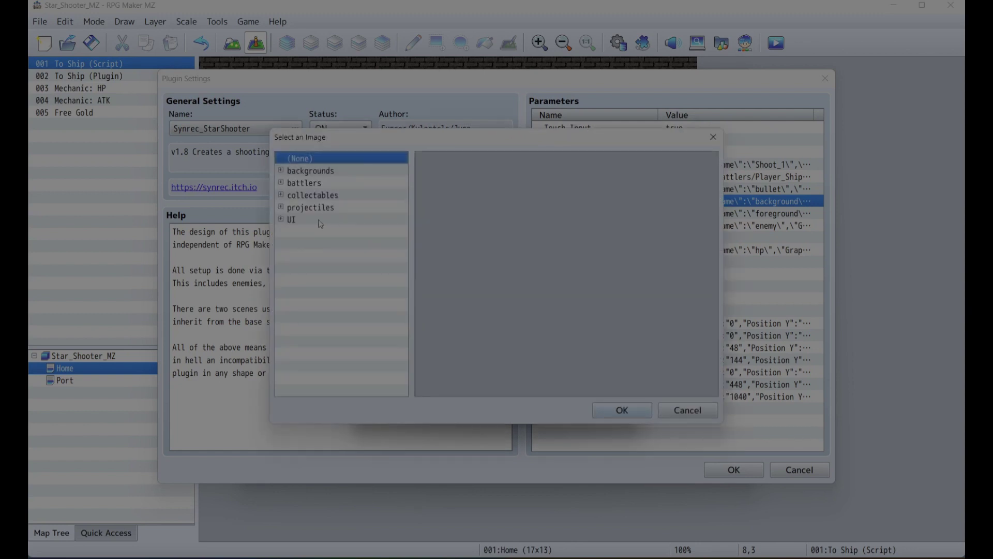
double_click(288, 171)
click(310, 183)
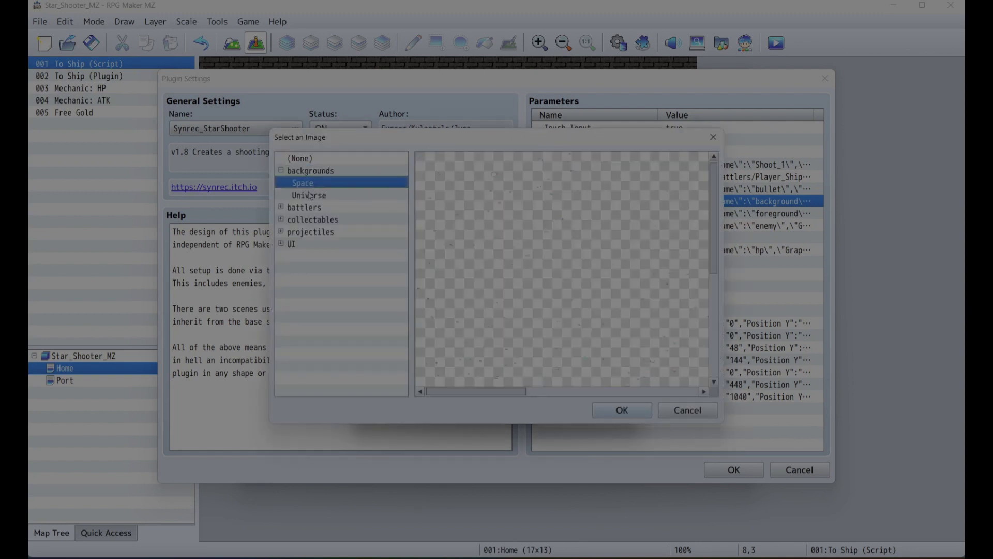
click(310, 195)
click(624, 409)
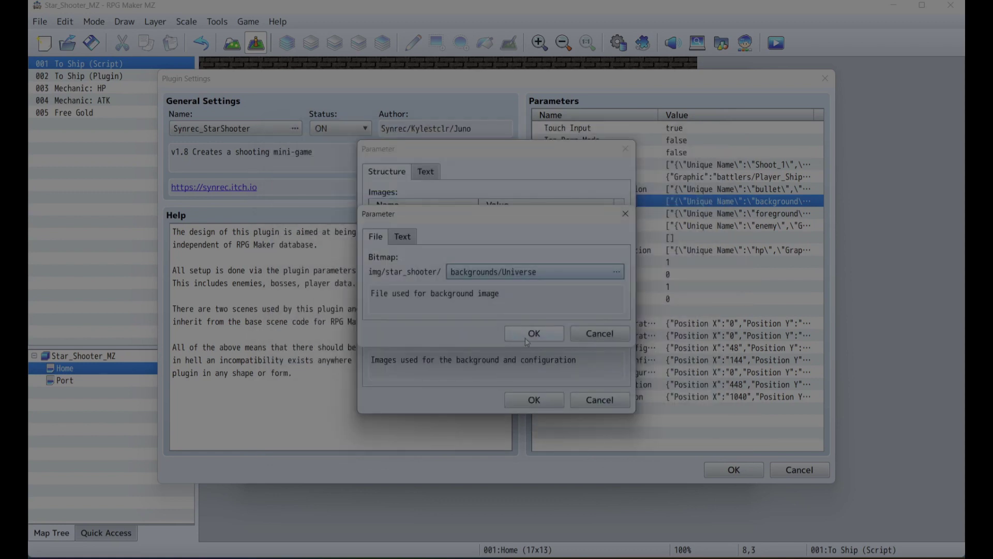
click(534, 336)
Save the Universe image entry, the image list and the Backgrounds parameter.
click(540, 401)
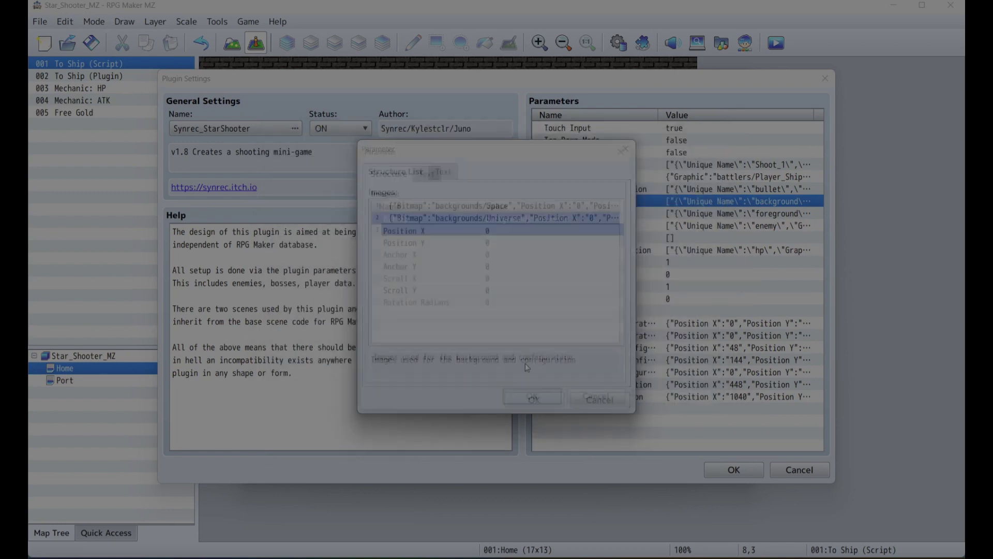
click(539, 402)
click(536, 401)
click(536, 401)
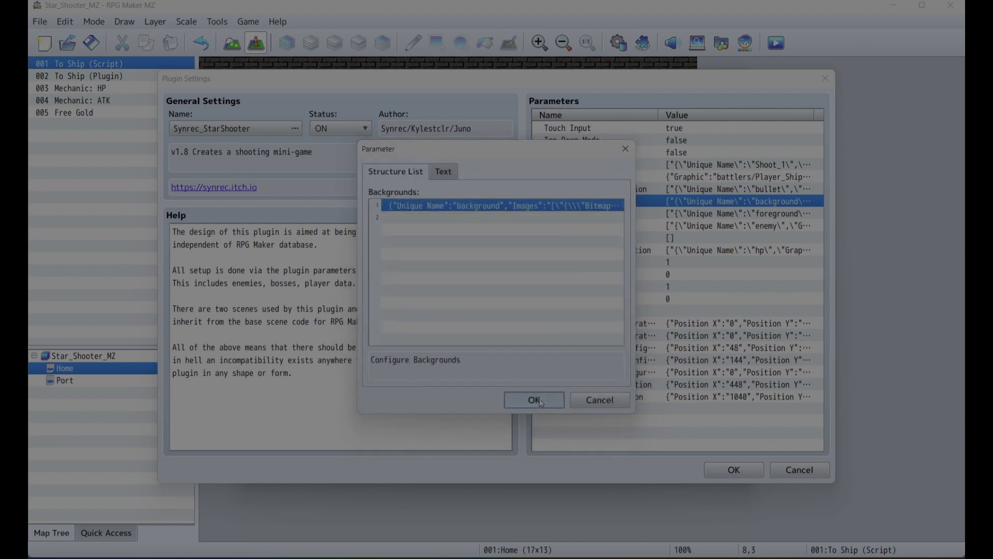
Open the Move Configuration list of the bullet_zig projectile.
double_click(575, 189)
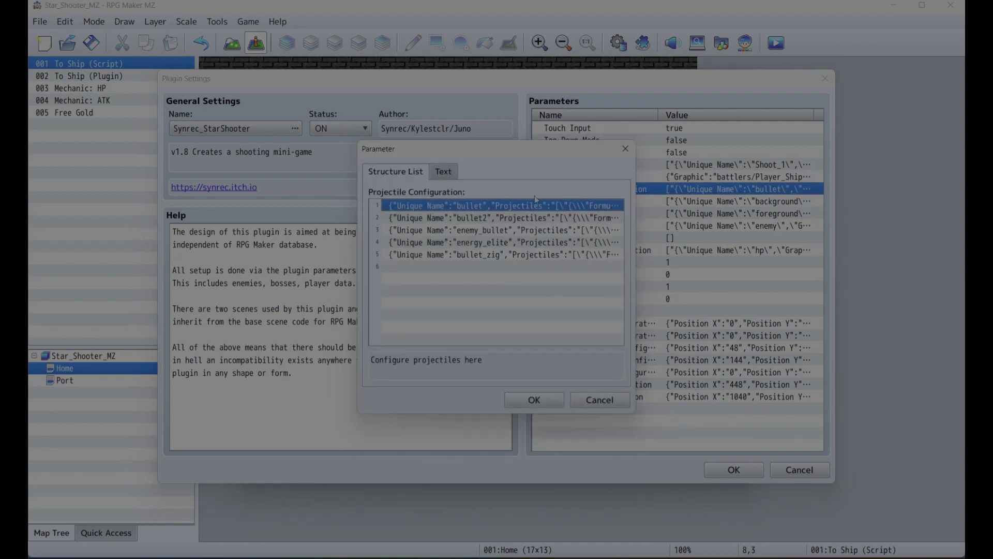
double_click(486, 255)
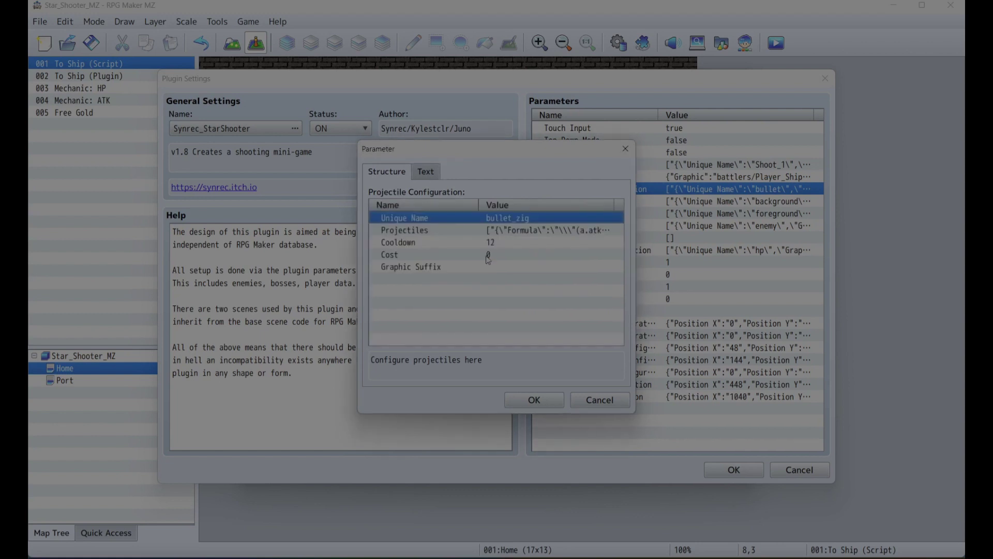
double_click(515, 231)
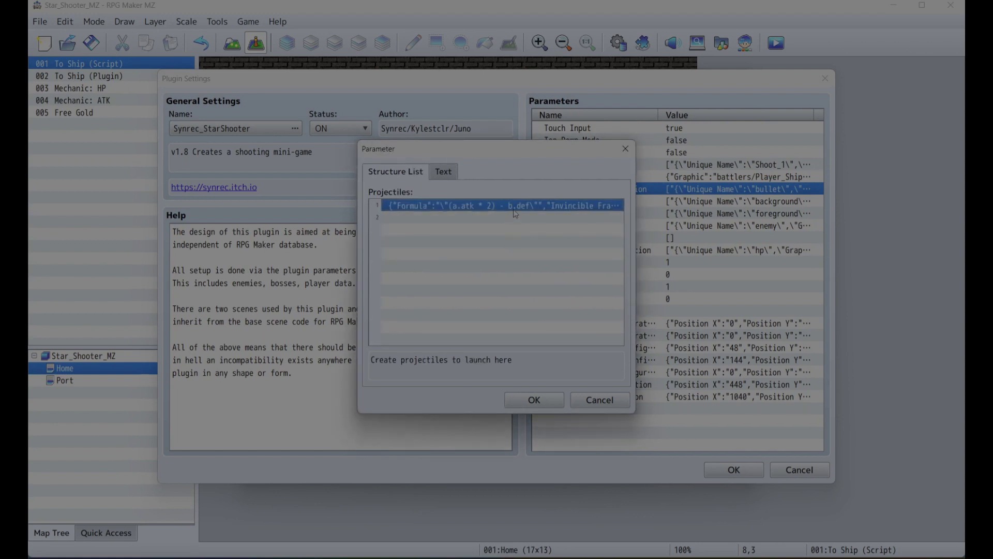
double_click(514, 209)
scroll(517, 305, down, 5)
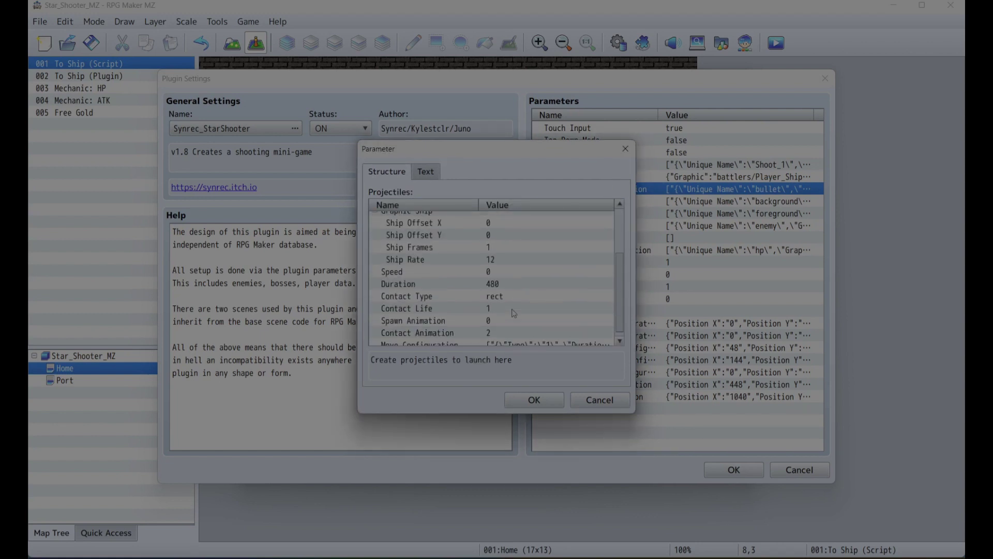
double_click(498, 340)
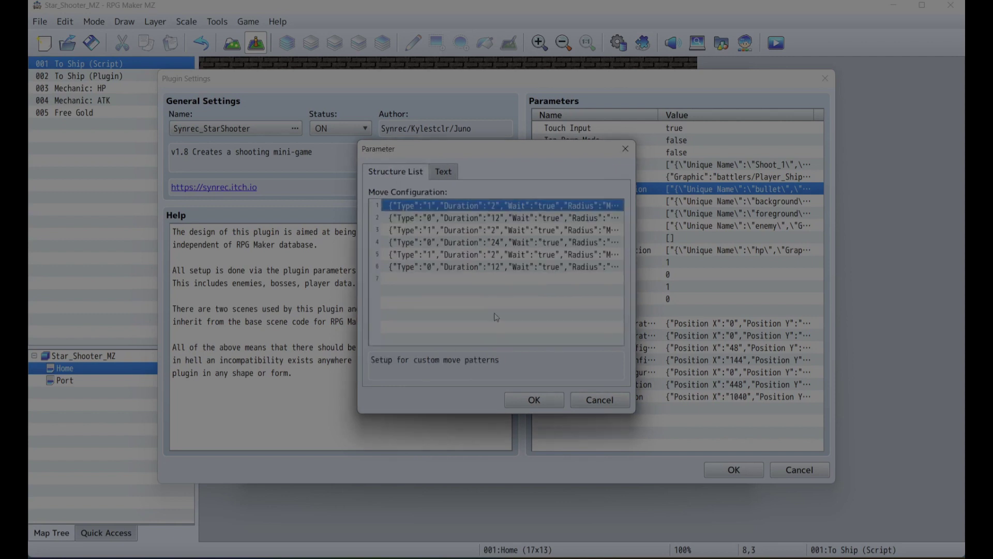
Set the fifth Move Configuration entry's radius to the text expression Math.PI * 0.5.
click(510, 257)
double_click(509, 257)
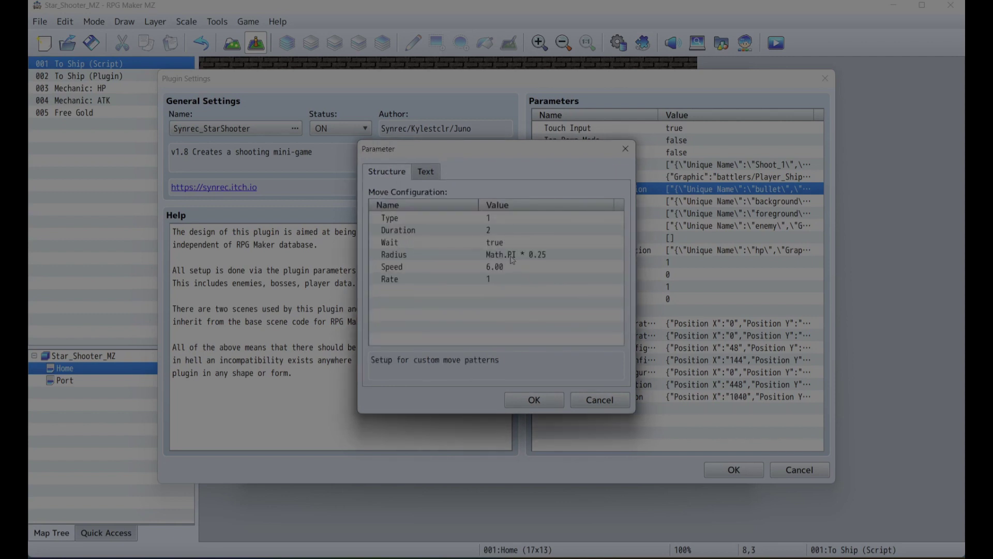
click(512, 256)
right_click(512, 257)
click(523, 280)
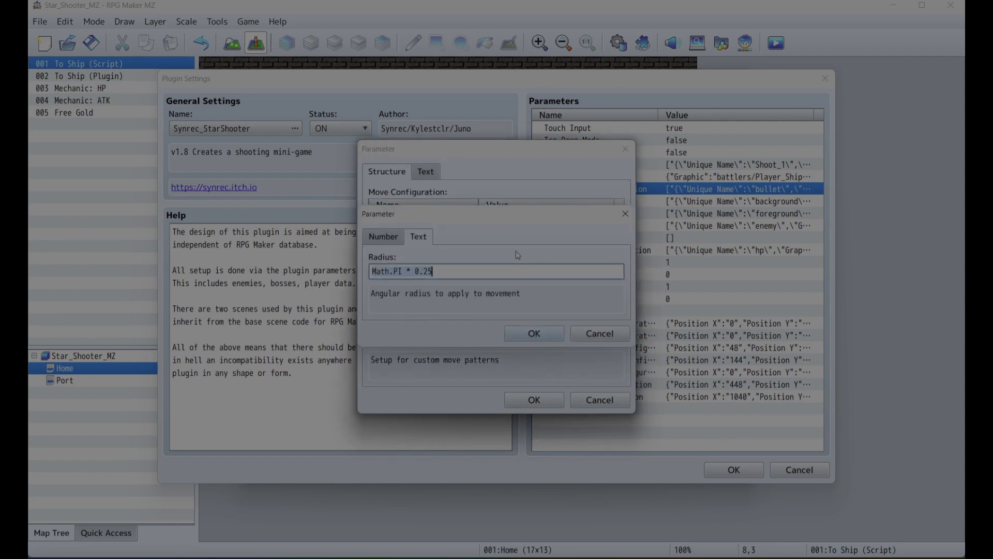
click(421, 271)
key(Delete)
click(529, 339)
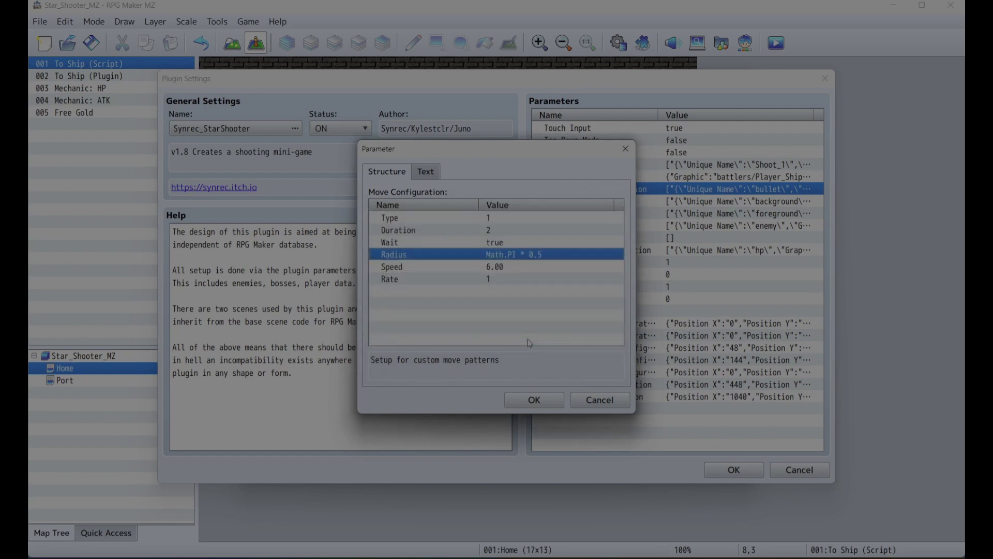
click(526, 399)
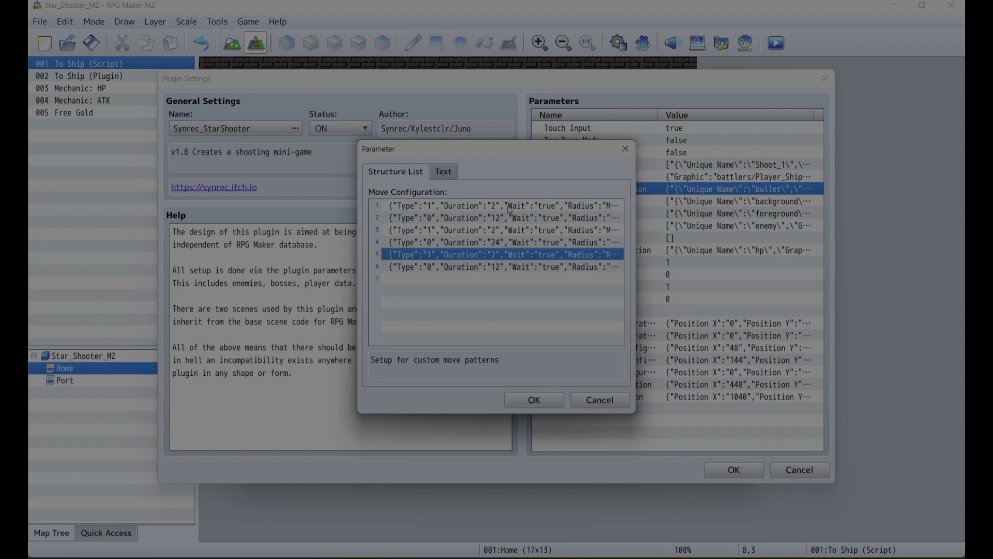
Add a seventh Move Configuration entry as a copy of the third, with its radius set to the text expression Math.PI * -0.25.
click(496, 241)
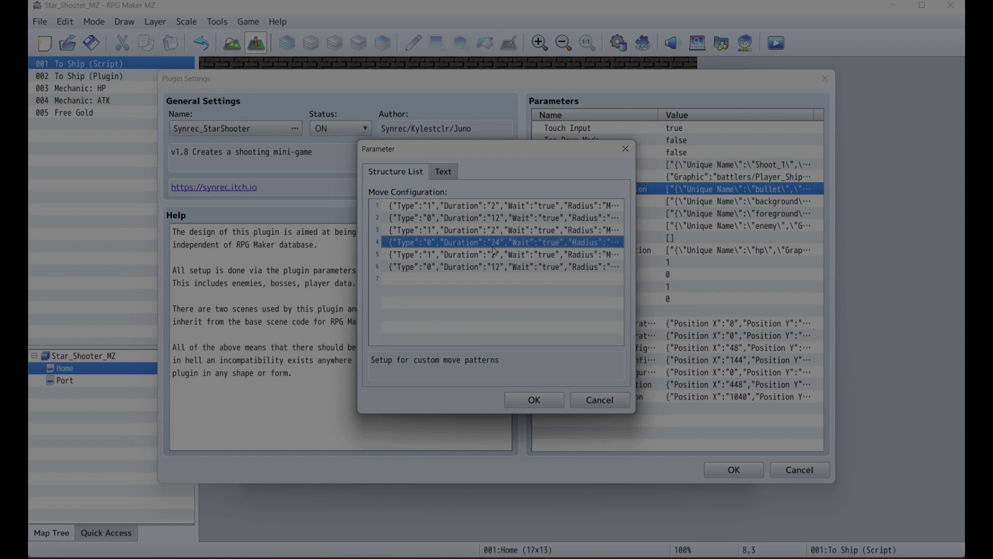
click(499, 230)
click(509, 279)
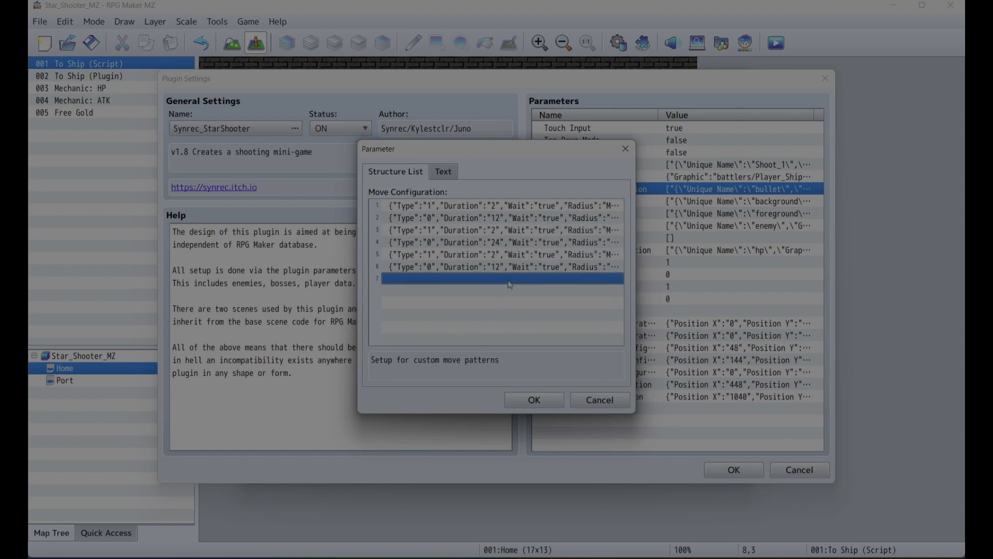
double_click(512, 279)
click(529, 255)
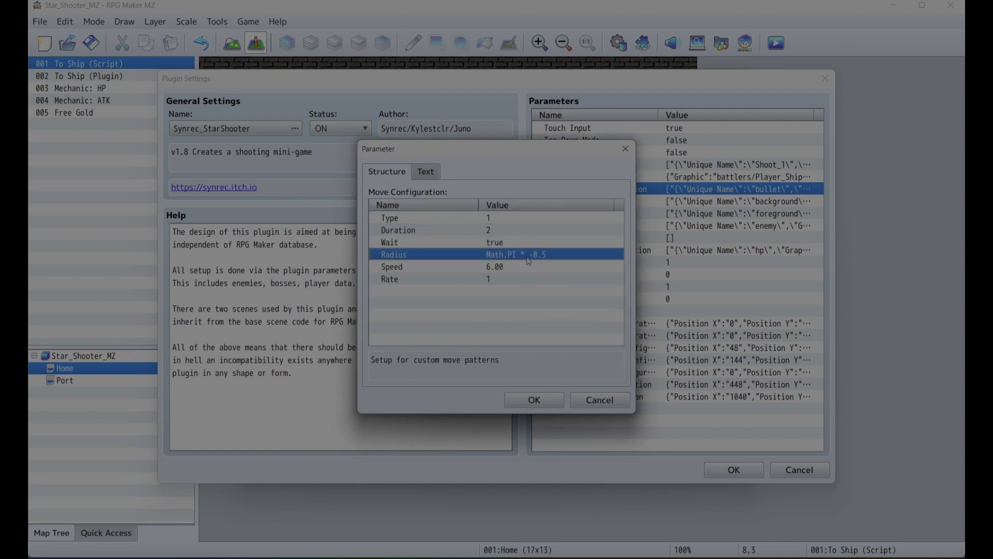
right_click(528, 259)
click(540, 278)
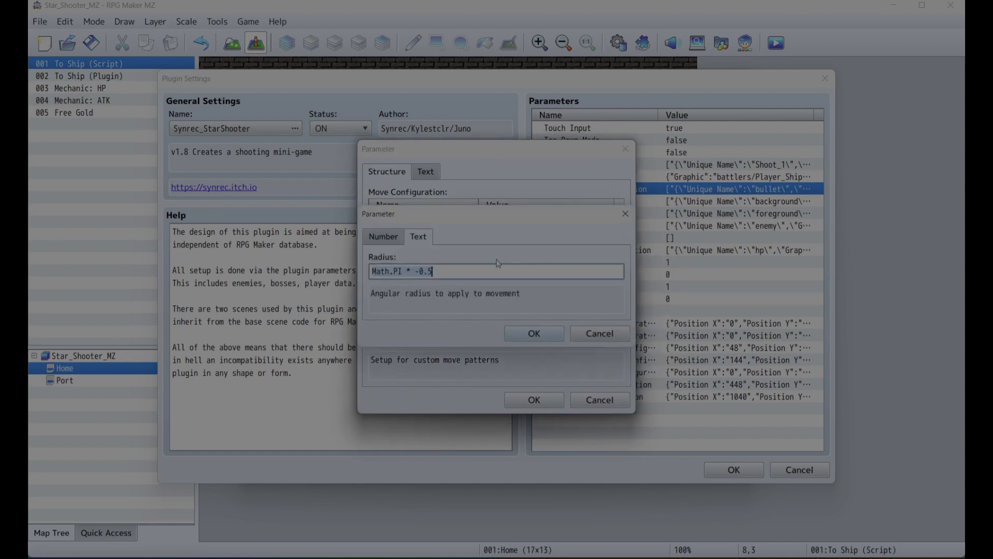
key(End)
key(Left)
text(2)
click(514, 331)
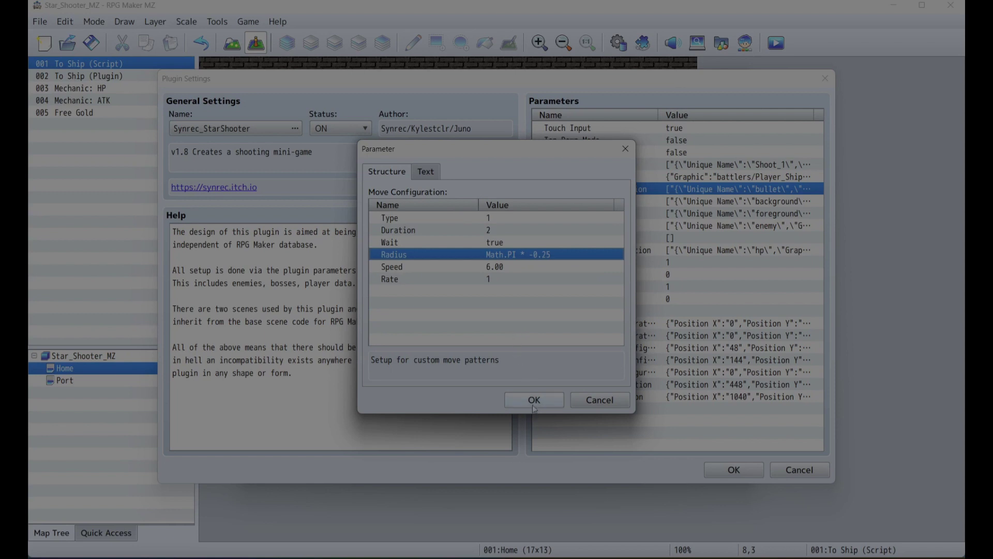
click(534, 406)
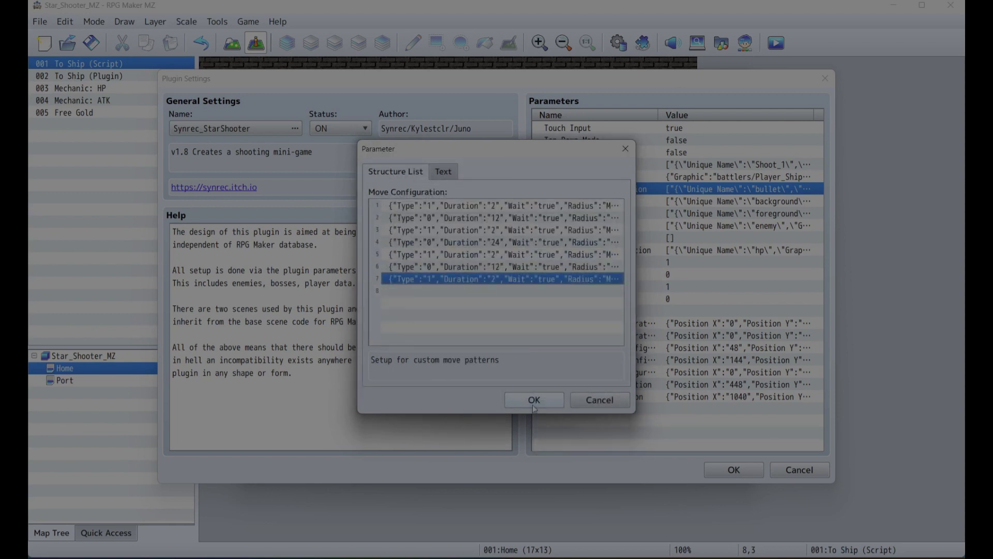
Save the Move Configuration list, the bullet_zig projectile and the Projectile Configuration parameter.
click(534, 400)
click(534, 400)
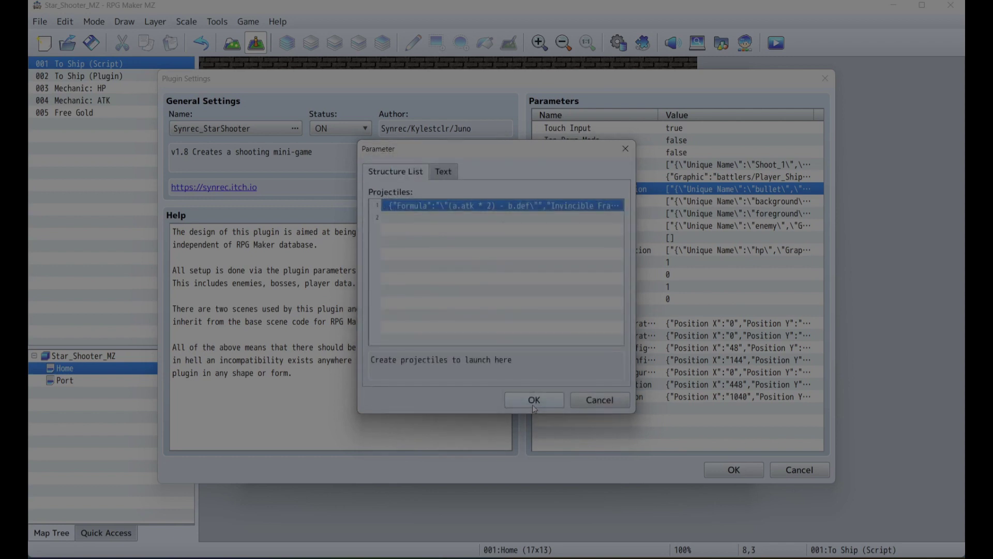
click(534, 400)
click(534, 407)
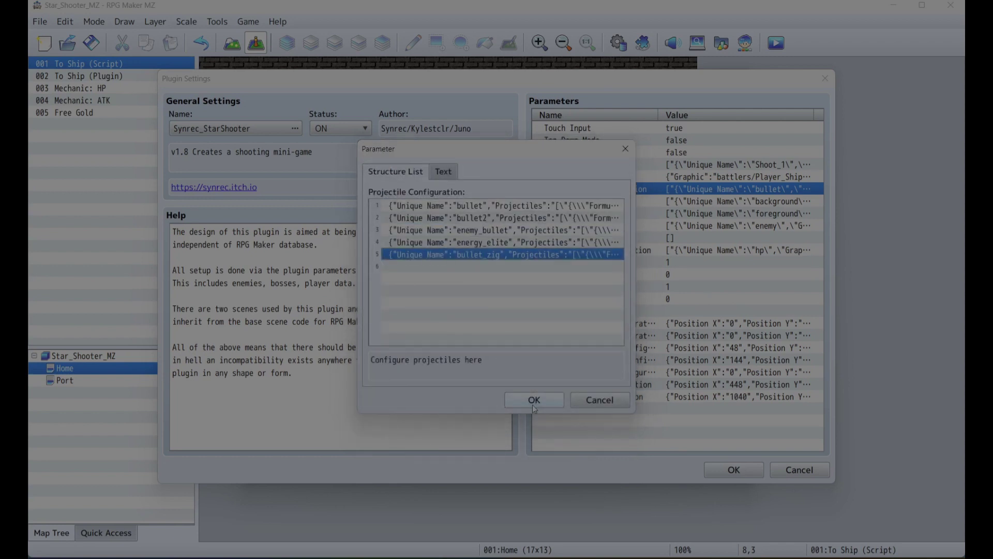
click(534, 403)
Apply the Synrec_StarShooter settings in the Plugin Manager and save the project.
click(719, 470)
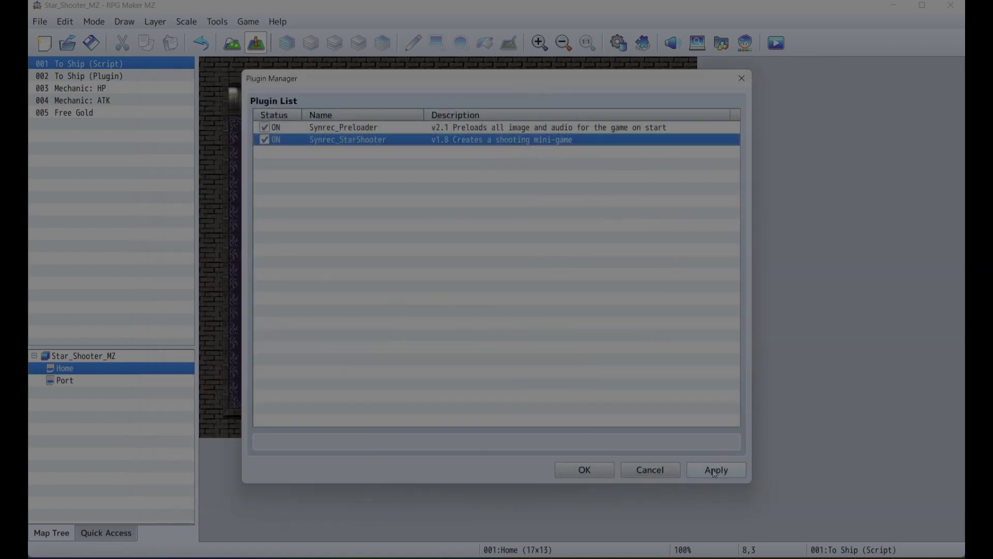
click(716, 471)
click(585, 470)
click(92, 44)
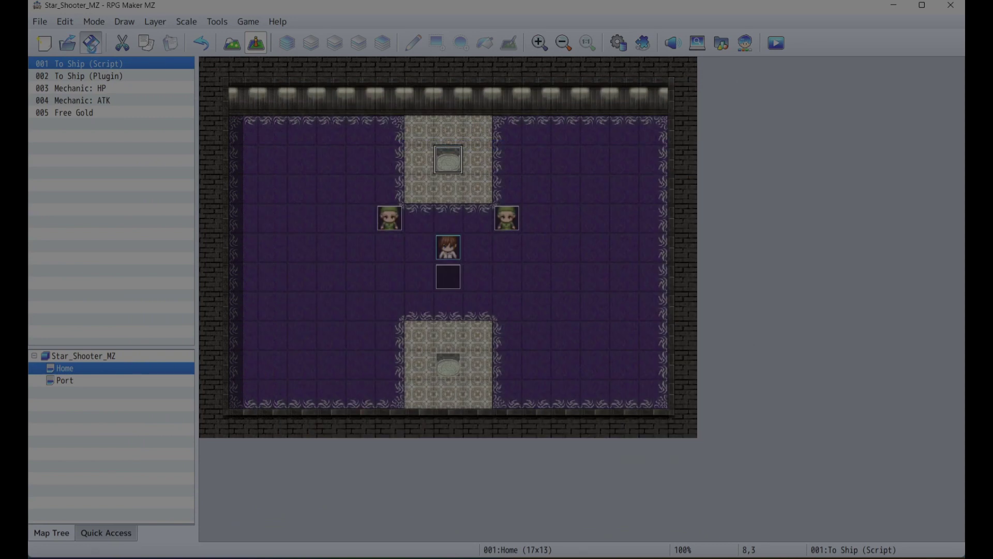
Playtest a new game, enter the shooting stage from the Home docks and fire repeatedly to check the bullets' zigzag path and the background.
click(776, 43)
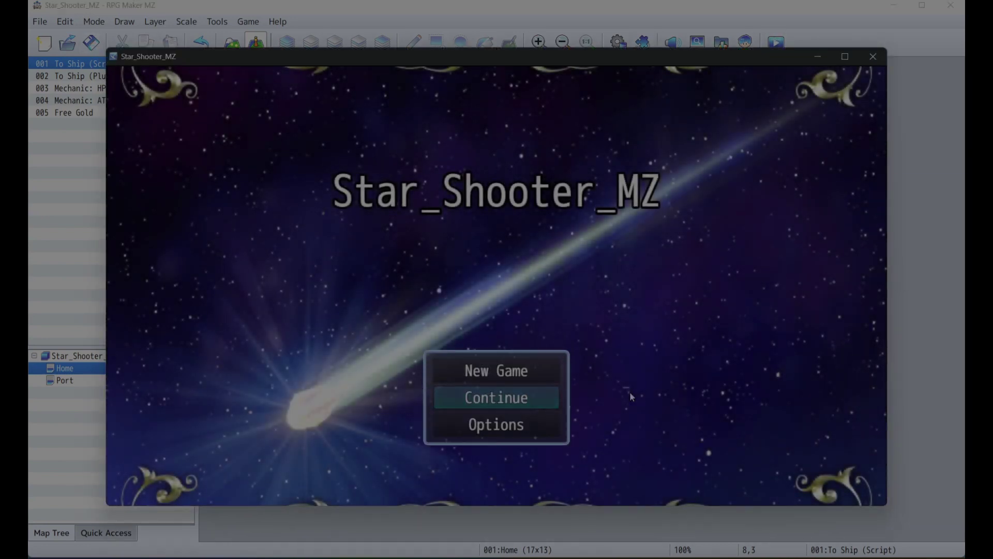
key(Up)
key(Return)
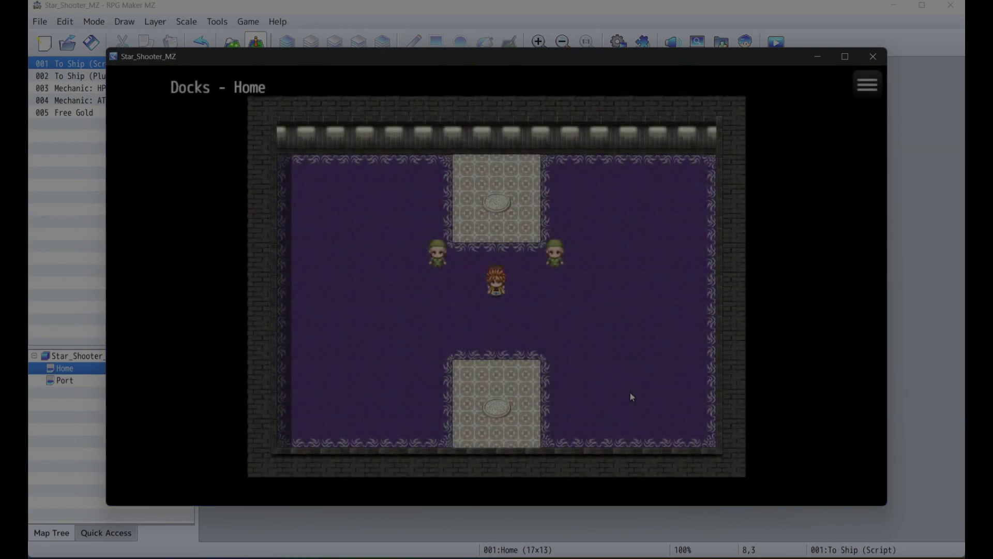
key(Up)
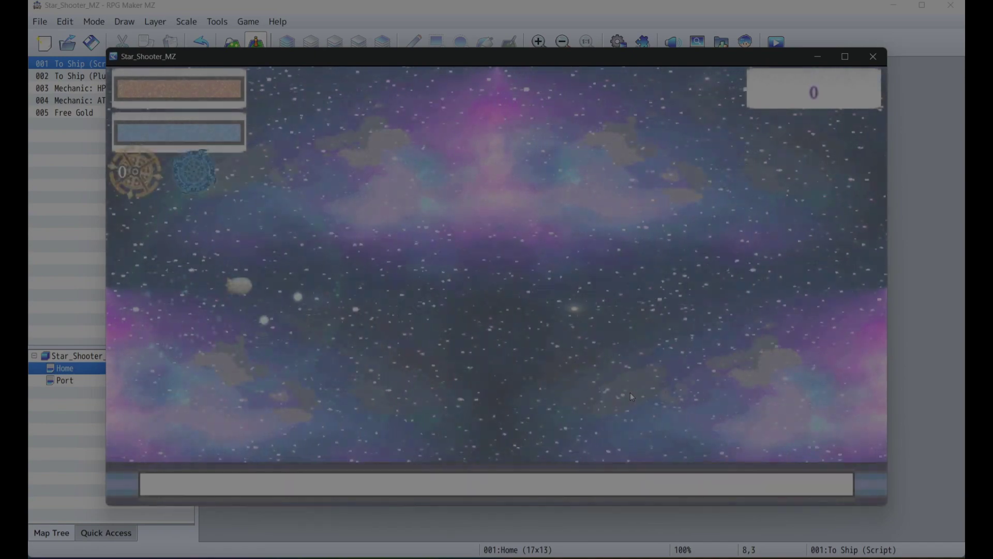
key(z)
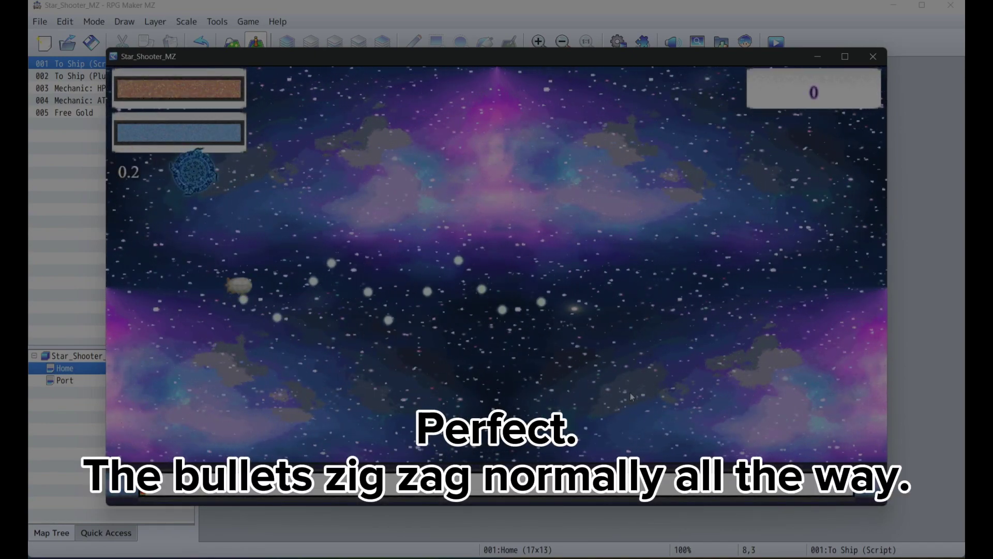
key(z)
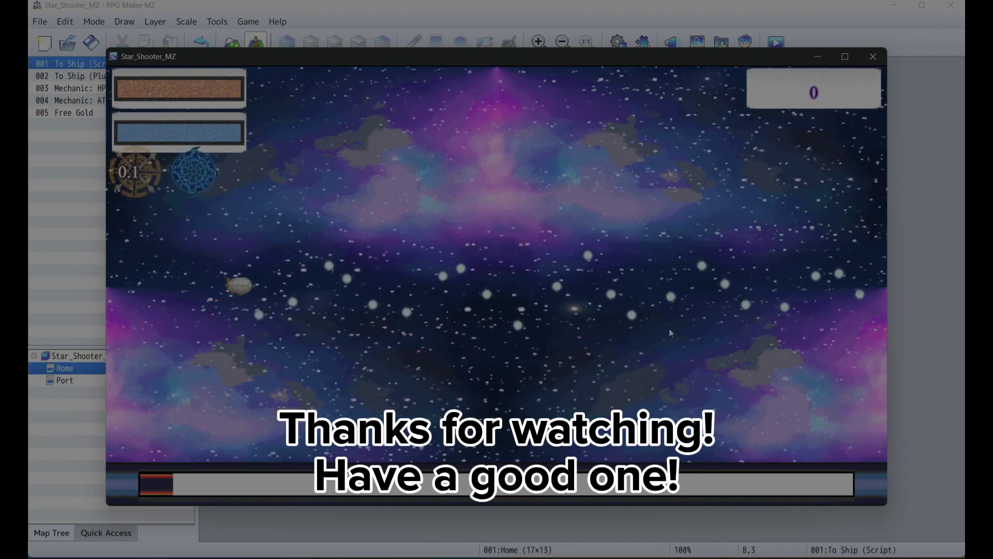
key(z)
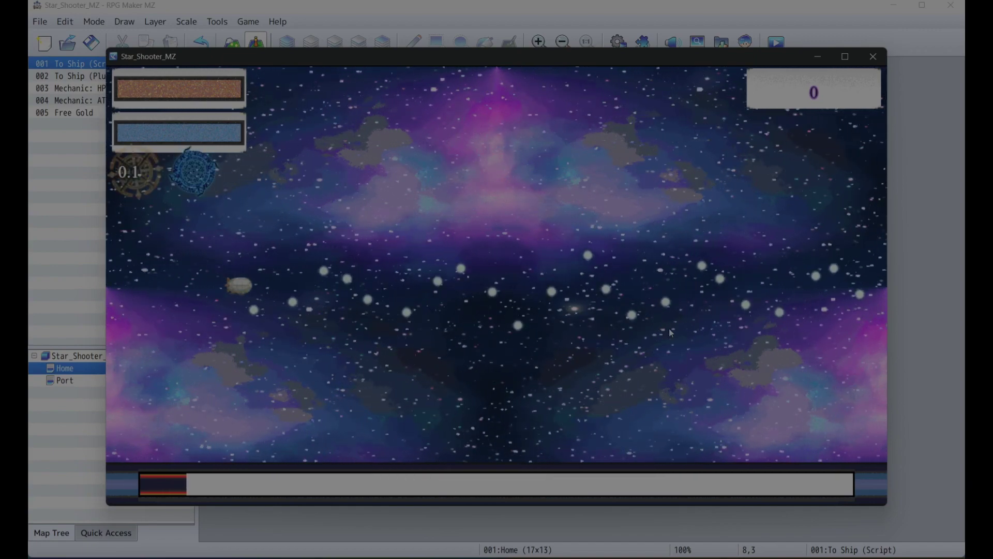